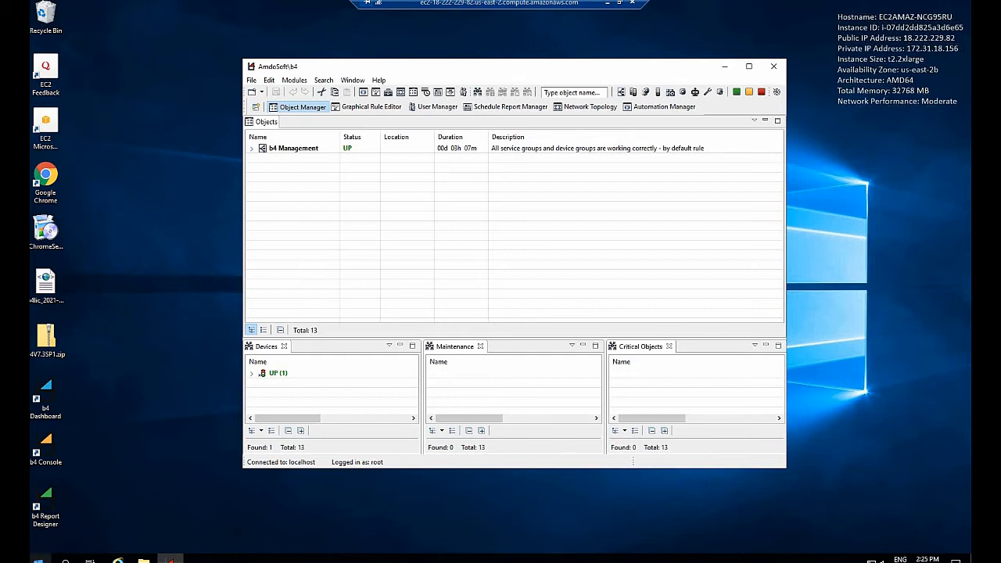
# Step: Open Server Manager from Windows and launch its Computer Management tool, dismissing the Windows Admin Center notice
pyautogui.click(37, 559)
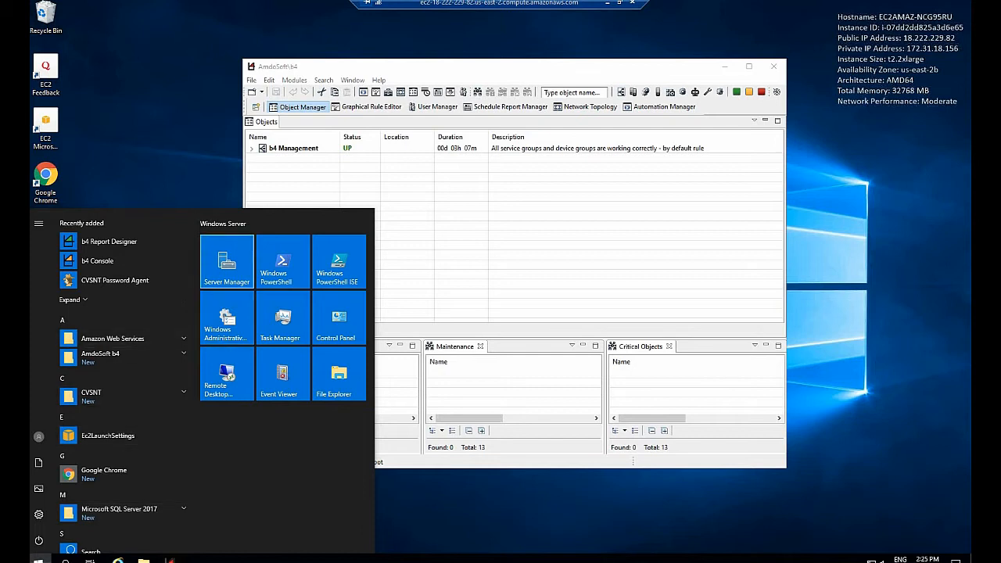
pyautogui.click(227, 262)
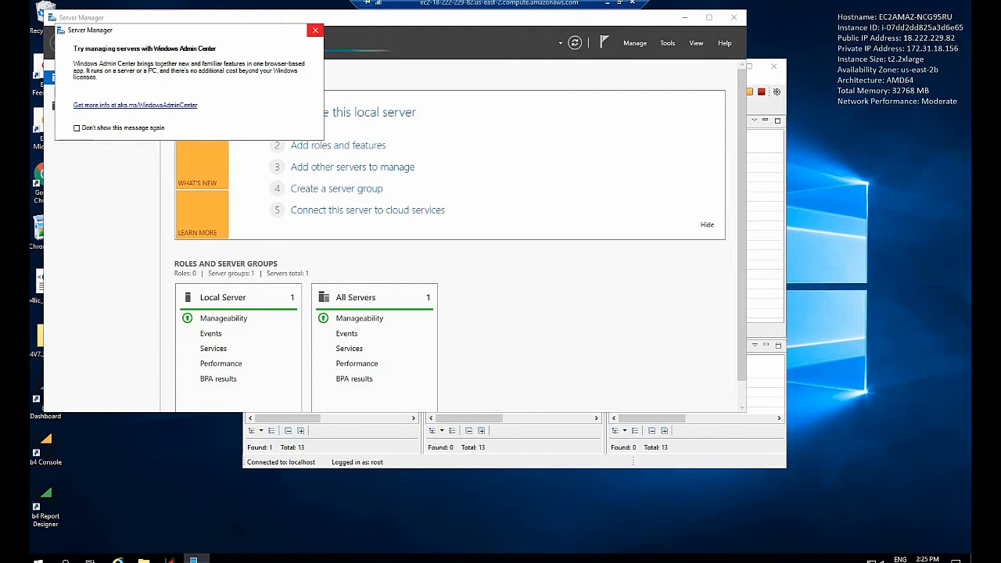
pyautogui.click(315, 30)
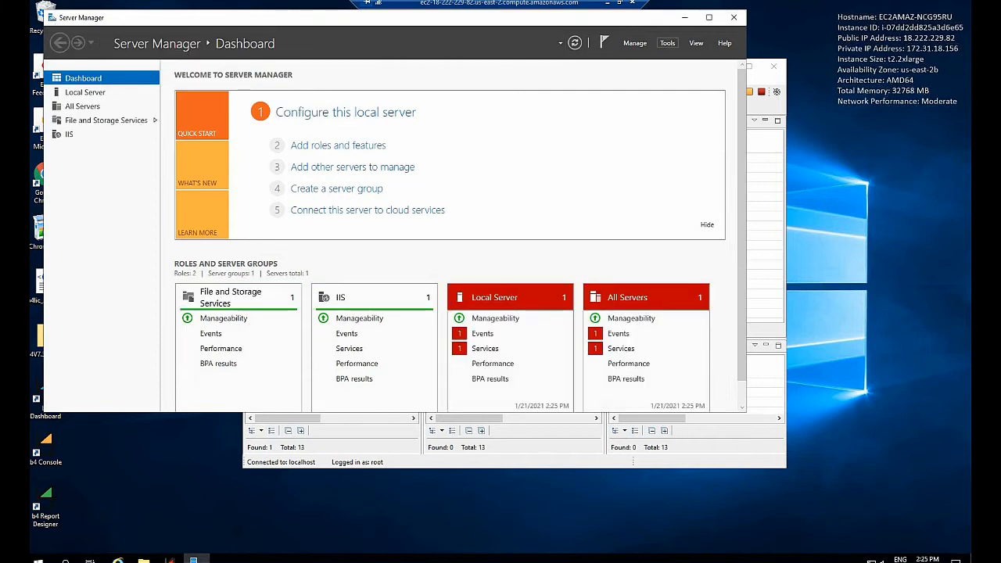
pyautogui.click(667, 43)
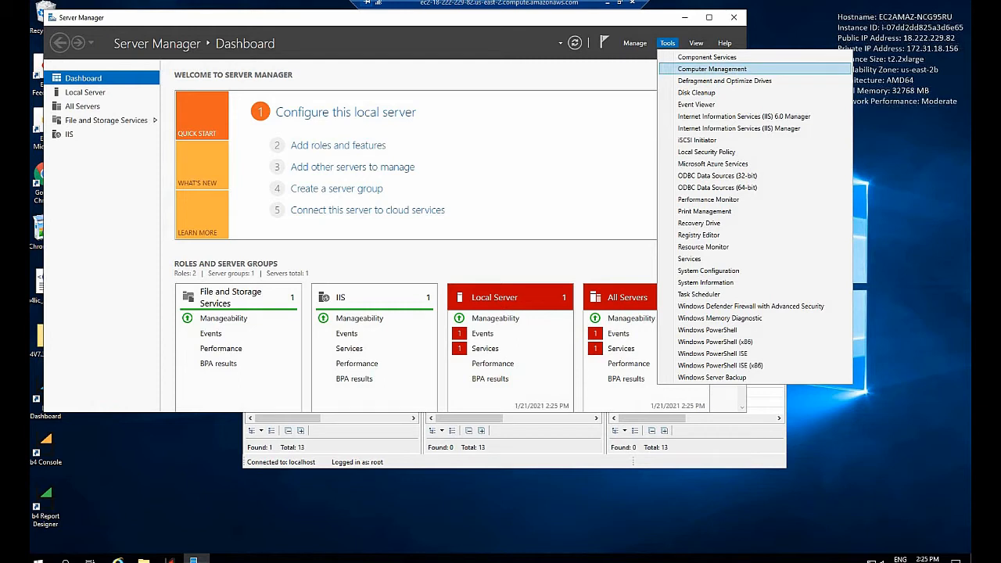
pyautogui.click(711, 69)
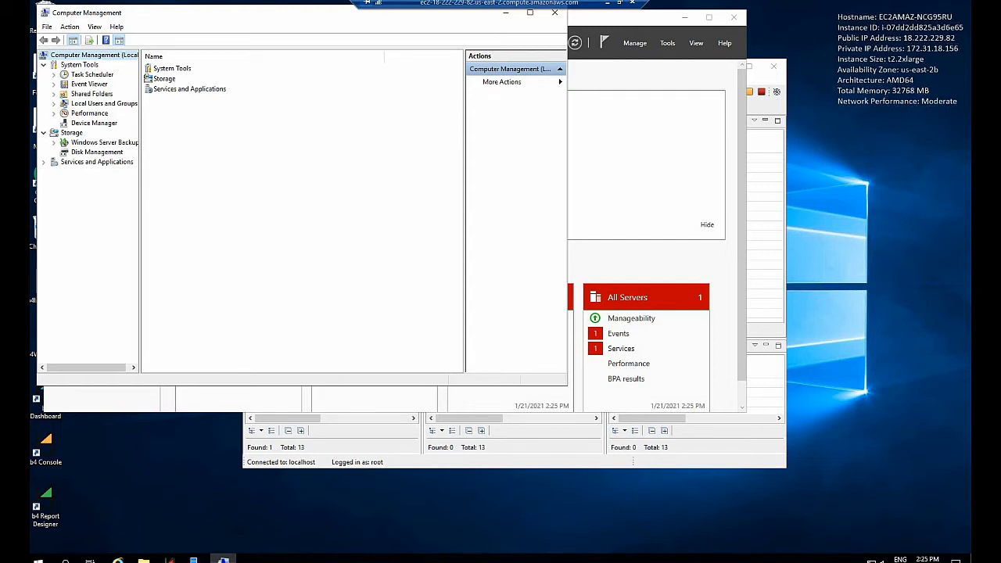
# Step: Start a new local user under Local Users and Groups with the user name Bot-01
pyautogui.click(104, 103)
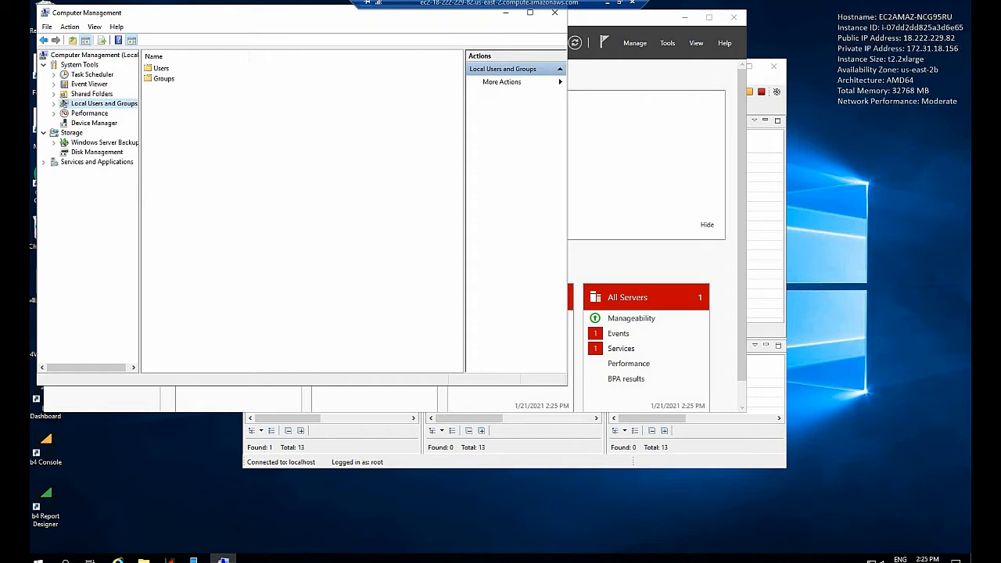
pyautogui.click(161, 68)
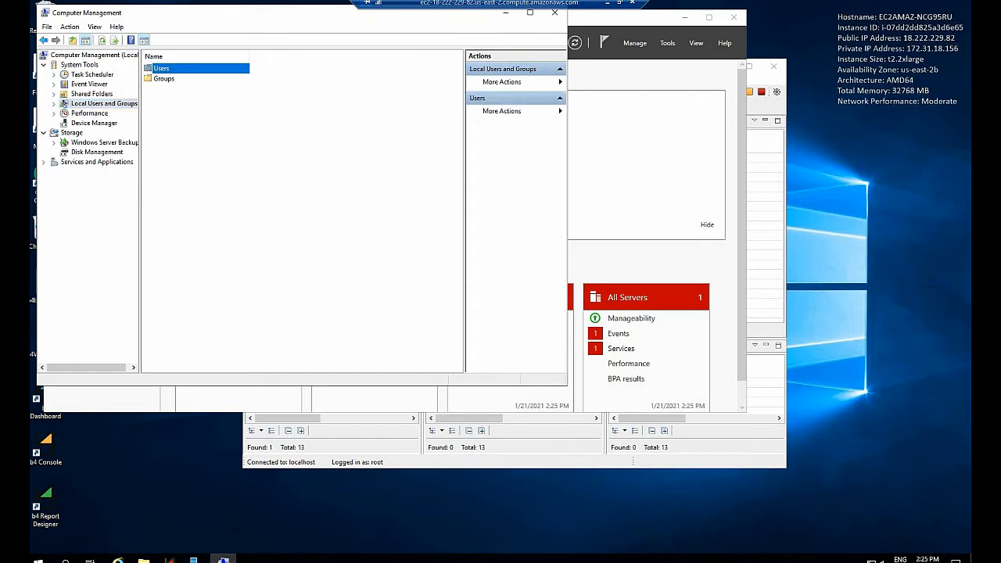
pyautogui.rightClick(161, 69)
pyautogui.click(196, 76)
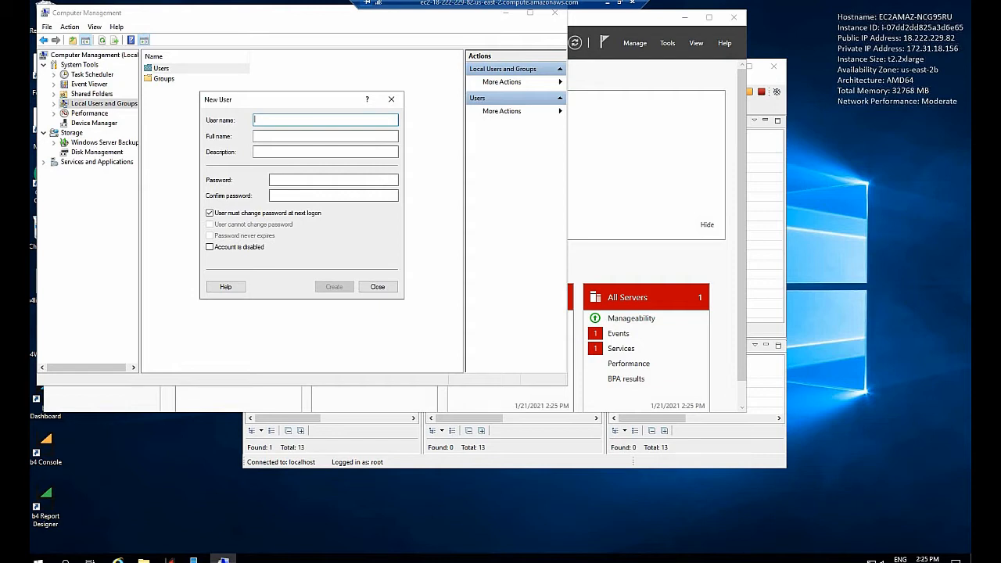
pyautogui.write('Bot-01')
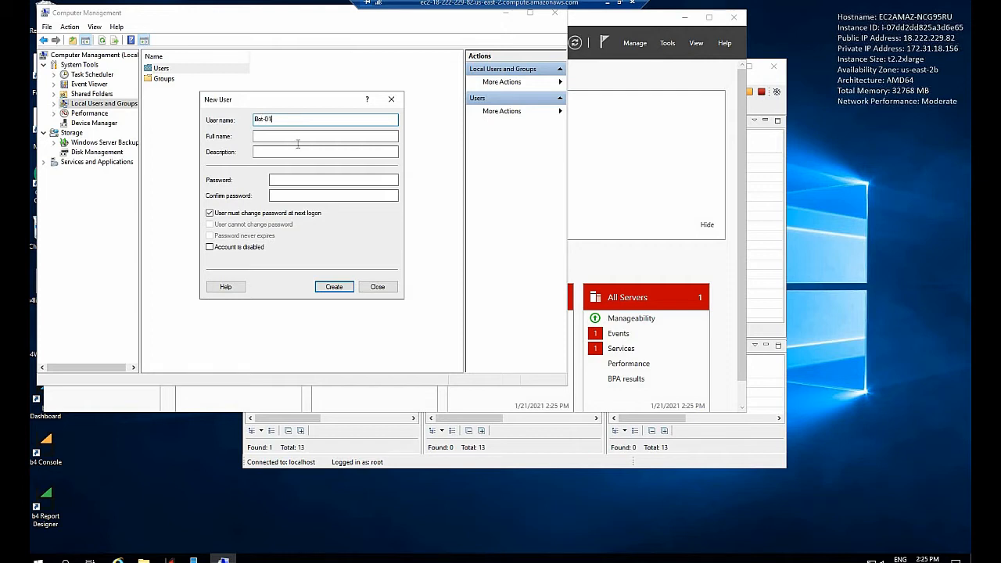
# Step: Enter the new account's password and repeat it in the confirmation field
pyautogui.click(297, 177)
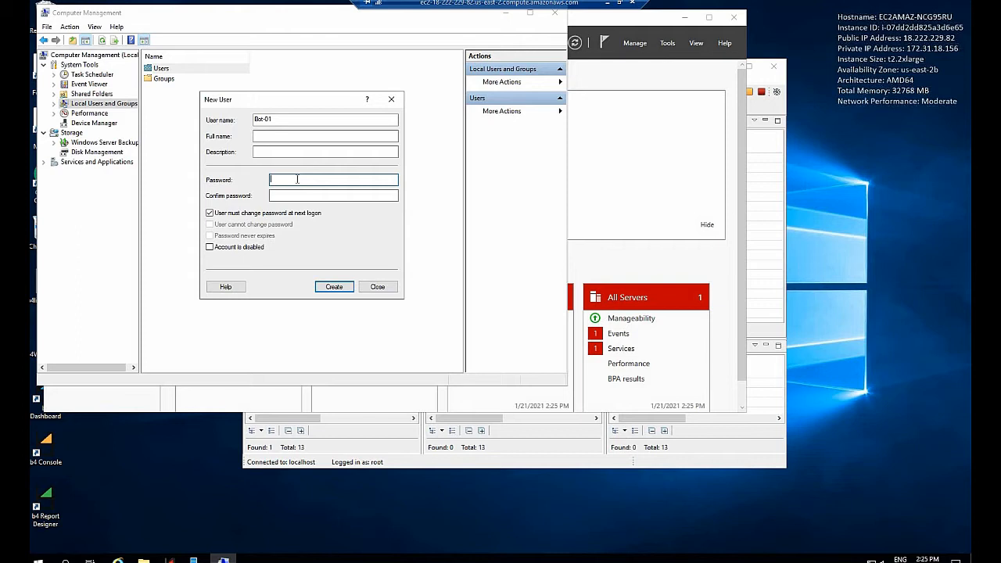
pyautogui.write('•••••••••••••••')
pyautogui.press('Tab')
pyautogui.write('••••••••')
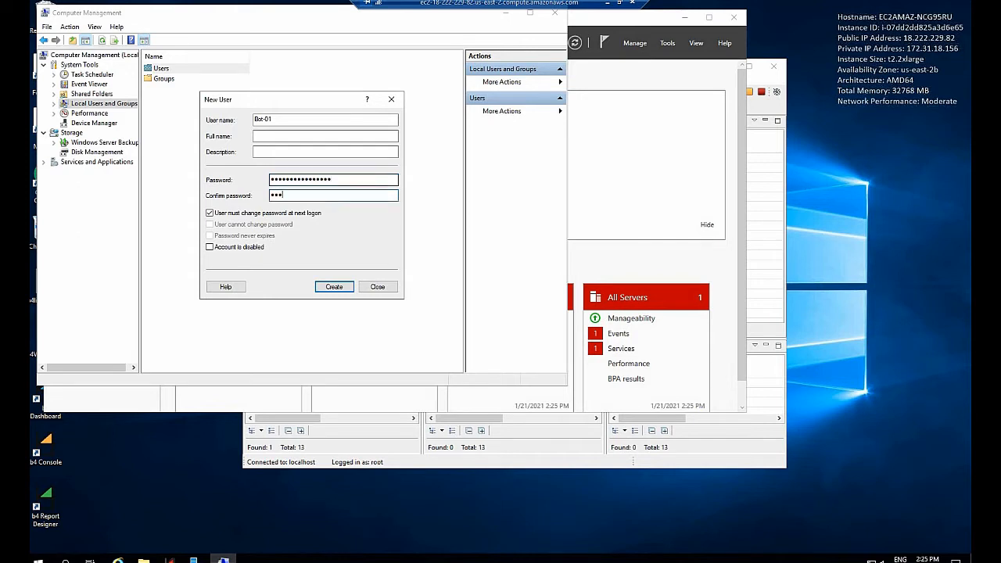
pyautogui.write('••••••••')
# Step: Turn off the forced password change at next logon, set the password to never expire, and create the Bot-01 account
pyautogui.click(209, 214)
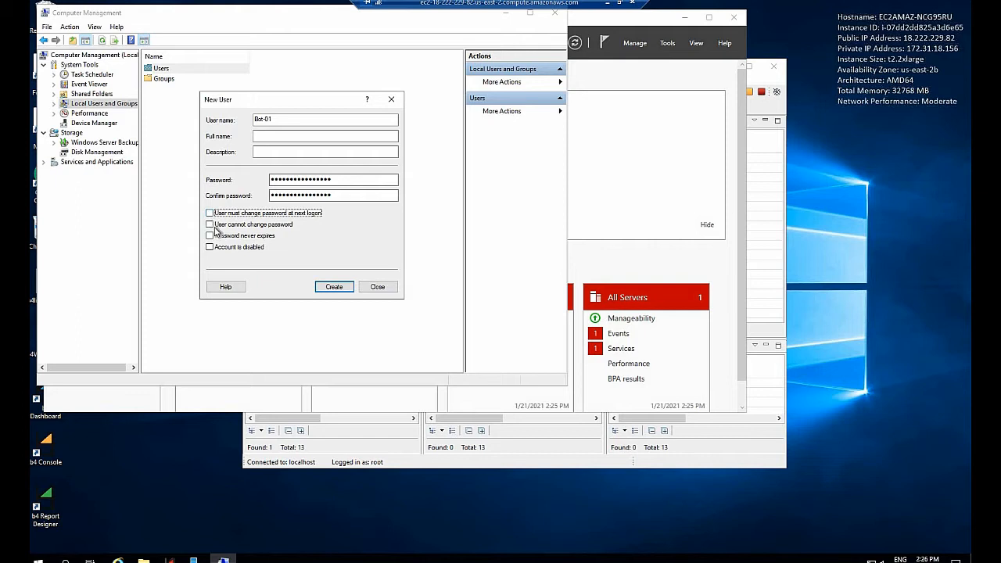
pyautogui.click(214, 237)
pyautogui.click(333, 287)
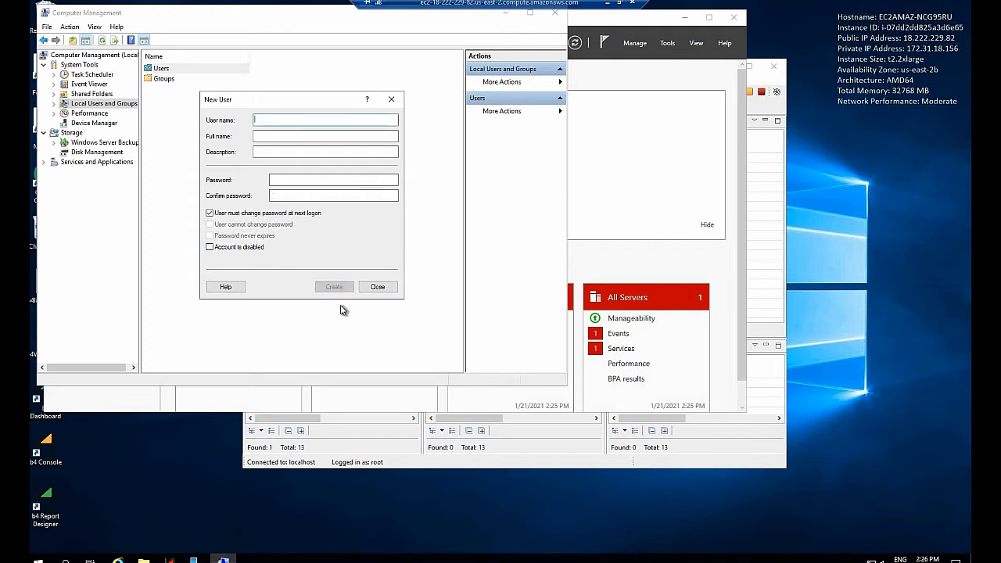
pyautogui.click(378, 287)
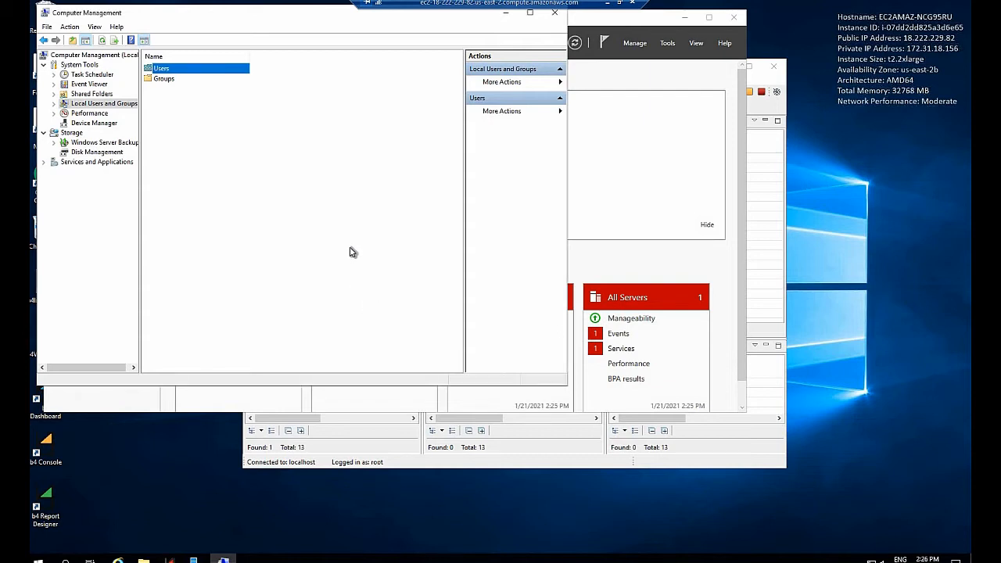
# Step: Open the properties of the Bot-01 user at its group memberships
pyautogui.doubleClick(161, 71)
pyautogui.moveTo(196, 55); pyautogui.dragTo(255, 56)
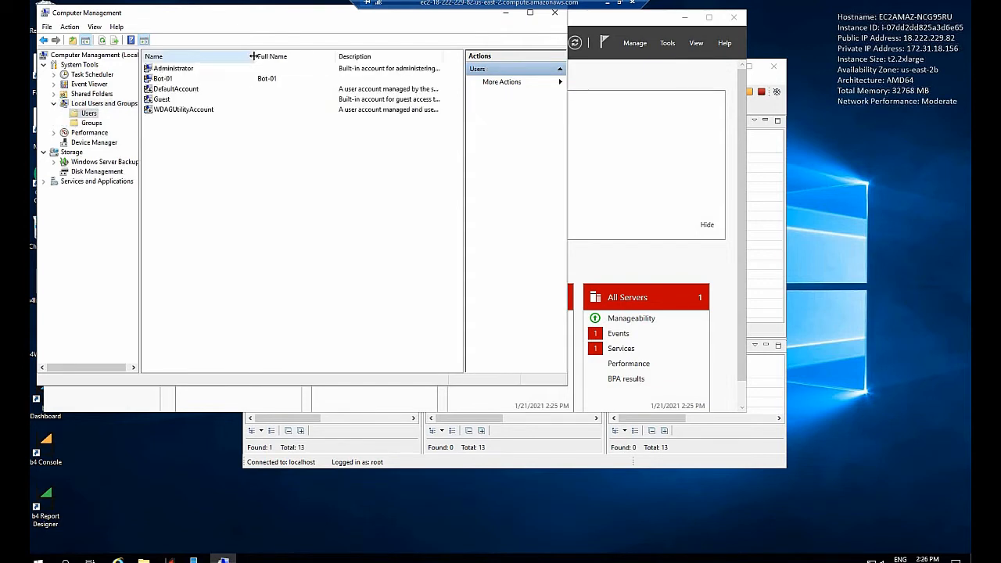
pyautogui.rightClick(163, 78)
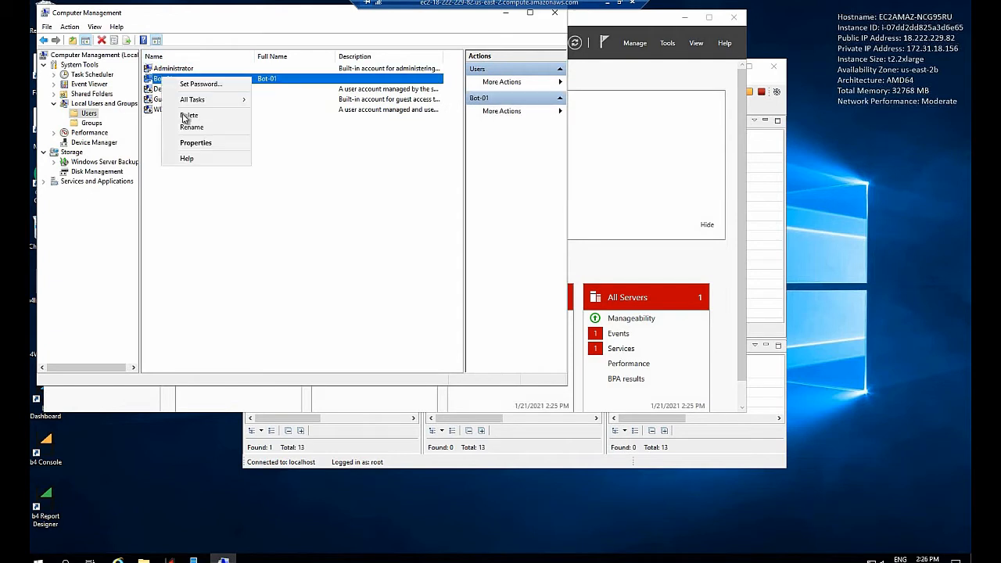
pyautogui.click(195, 143)
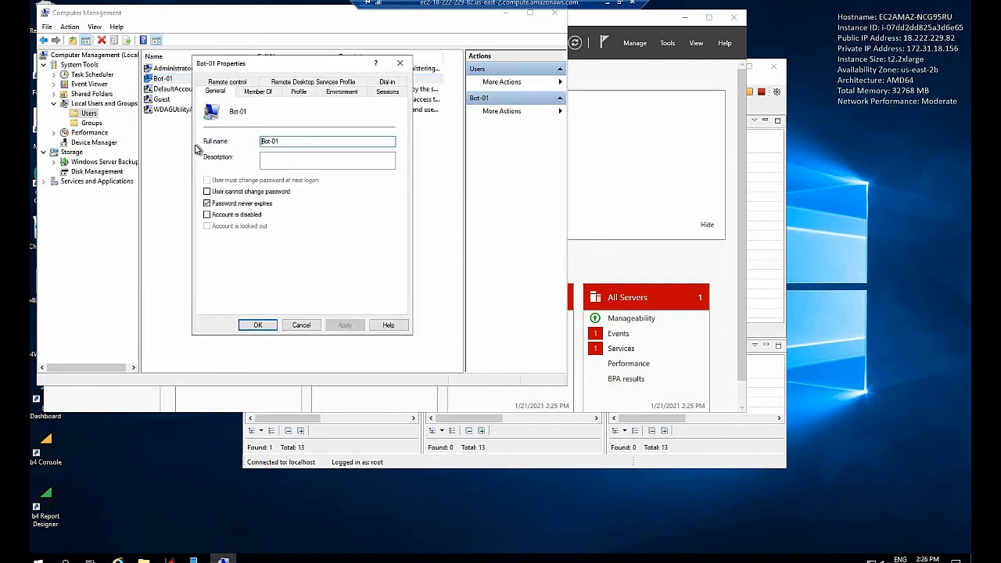
pyautogui.click(262, 93)
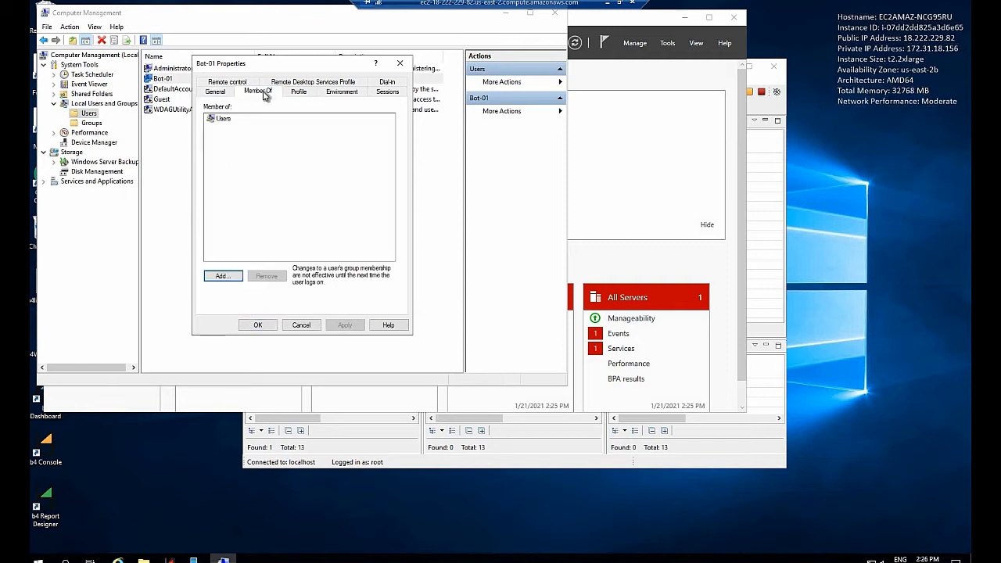
# Step: Find the local groups through the advanced search and add Administrators to Bot-01's memberships
pyautogui.click(225, 120)
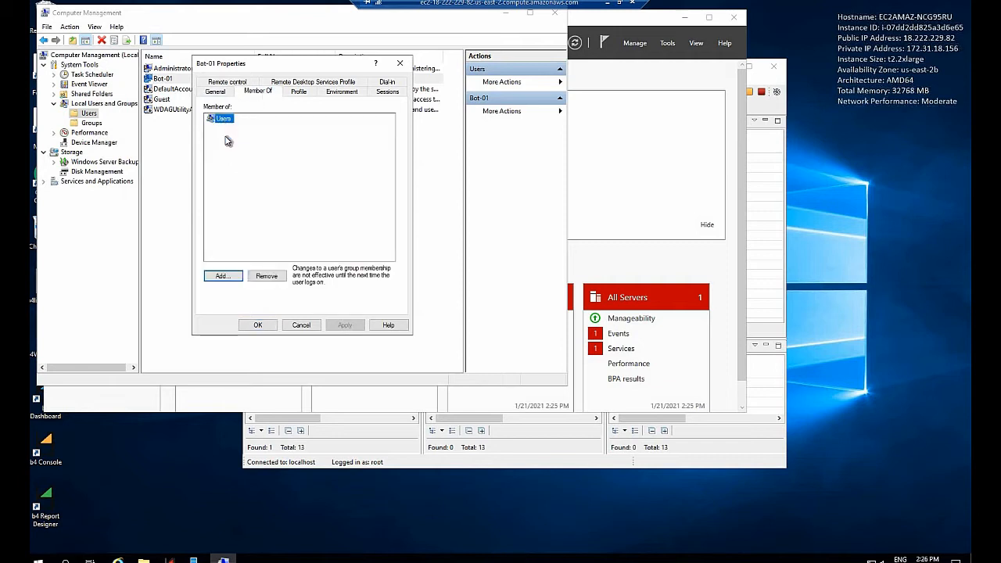
pyautogui.click(223, 276)
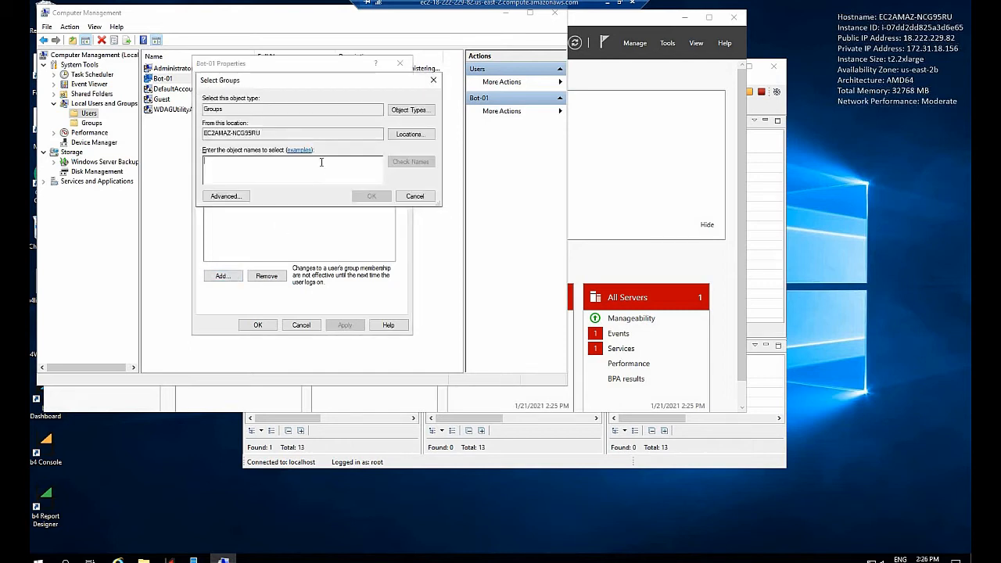
pyautogui.click(238, 197)
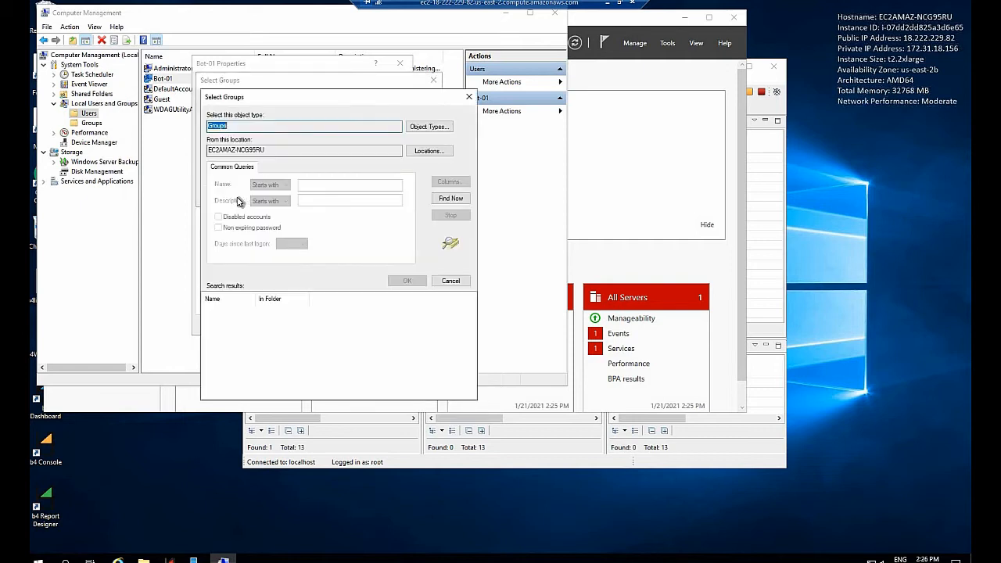
pyautogui.click(443, 200)
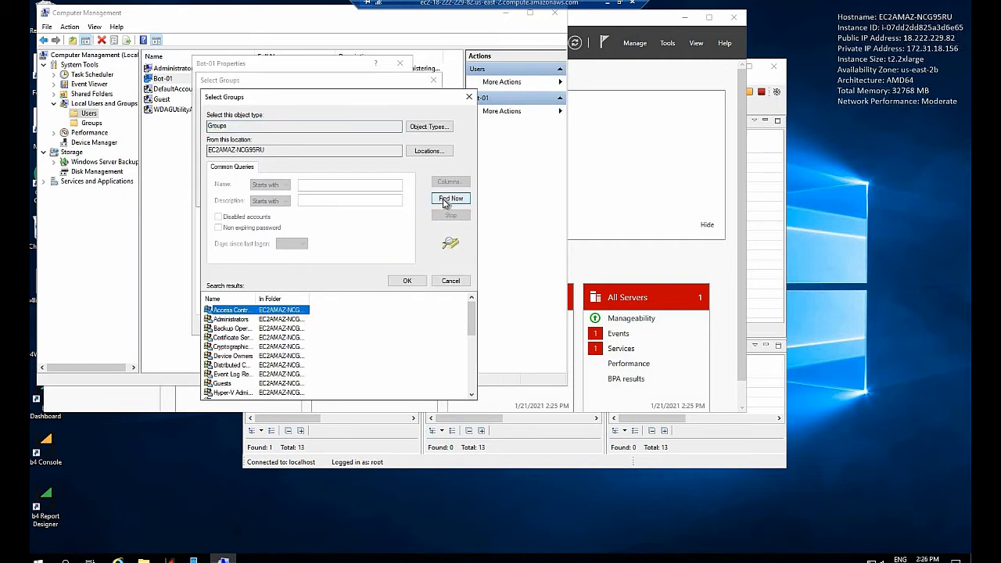
pyautogui.click(233, 319)
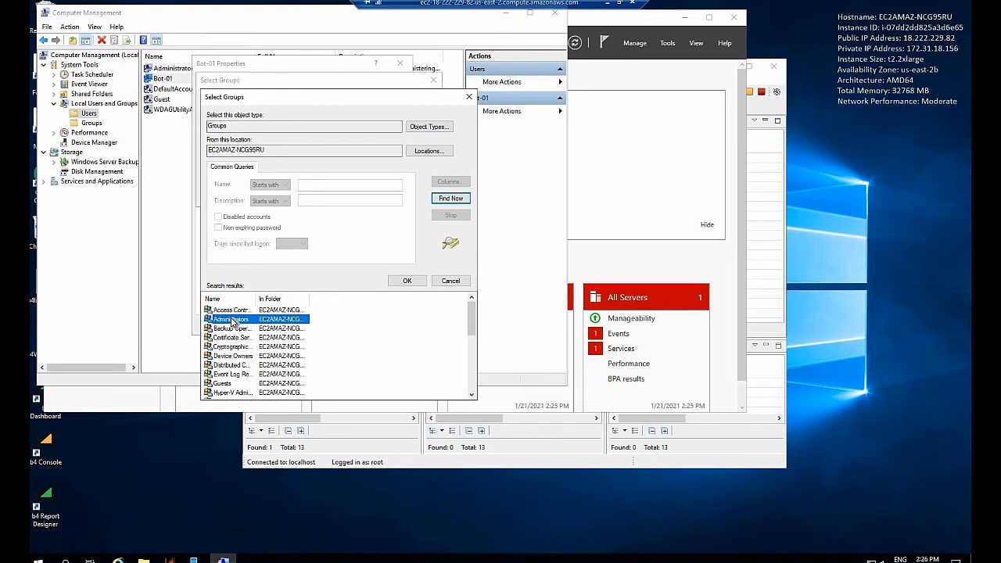
pyautogui.click(408, 282)
pyautogui.click(371, 196)
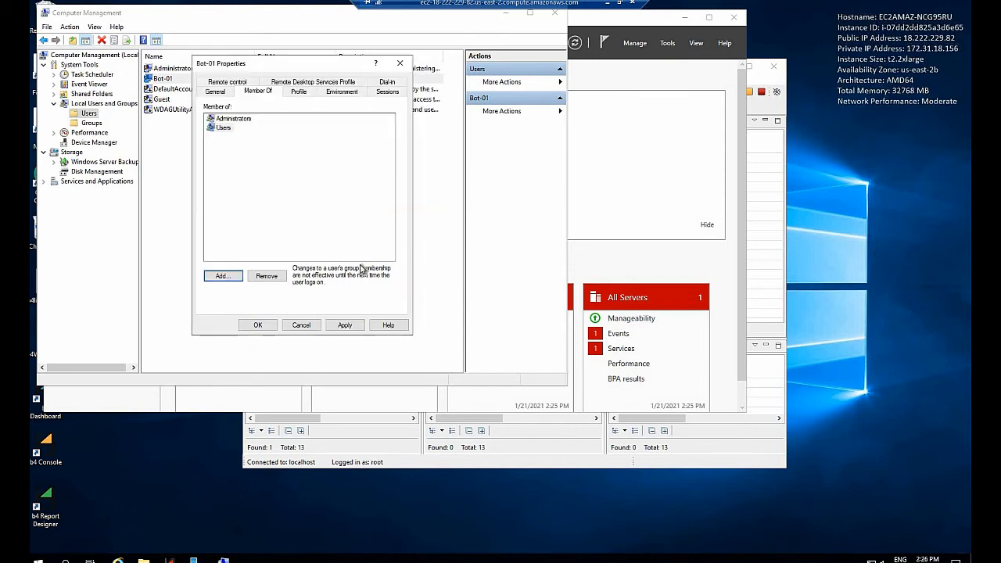
# Step: Apply the Bot-01 membership change and close Computer Management and Server Manager
pyautogui.click(349, 327)
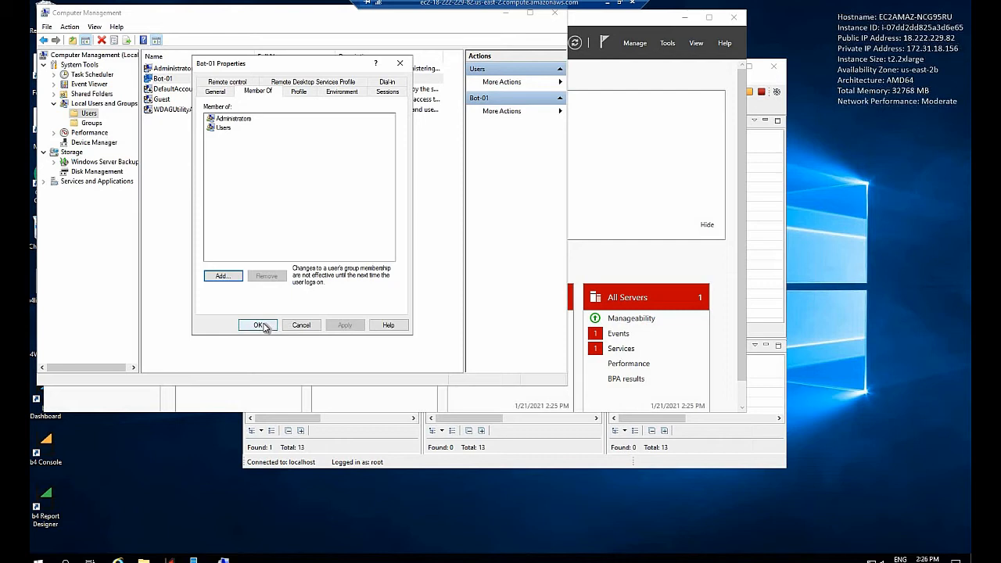
pyautogui.click(260, 325)
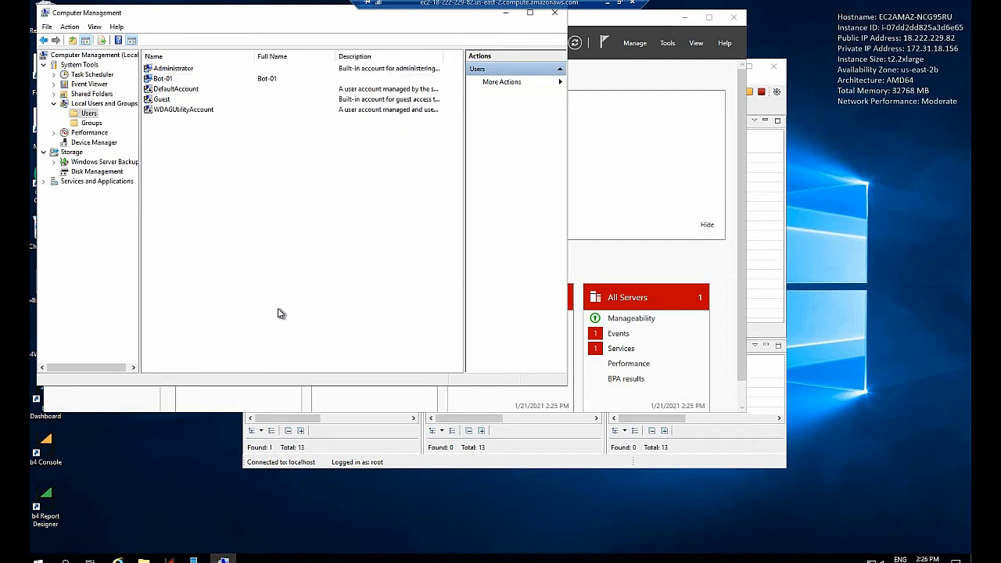
pyautogui.click(556, 16)
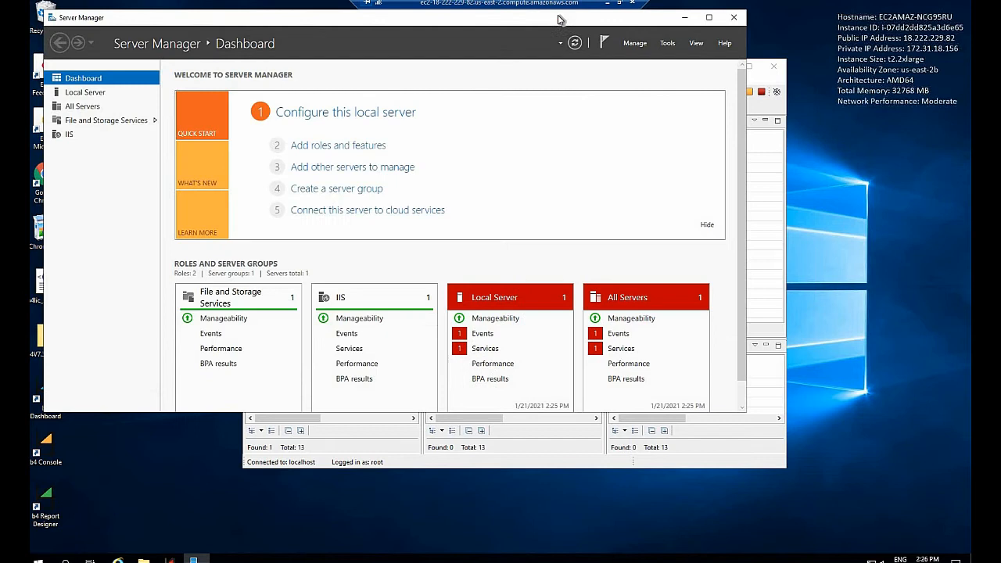
pyautogui.click(736, 17)
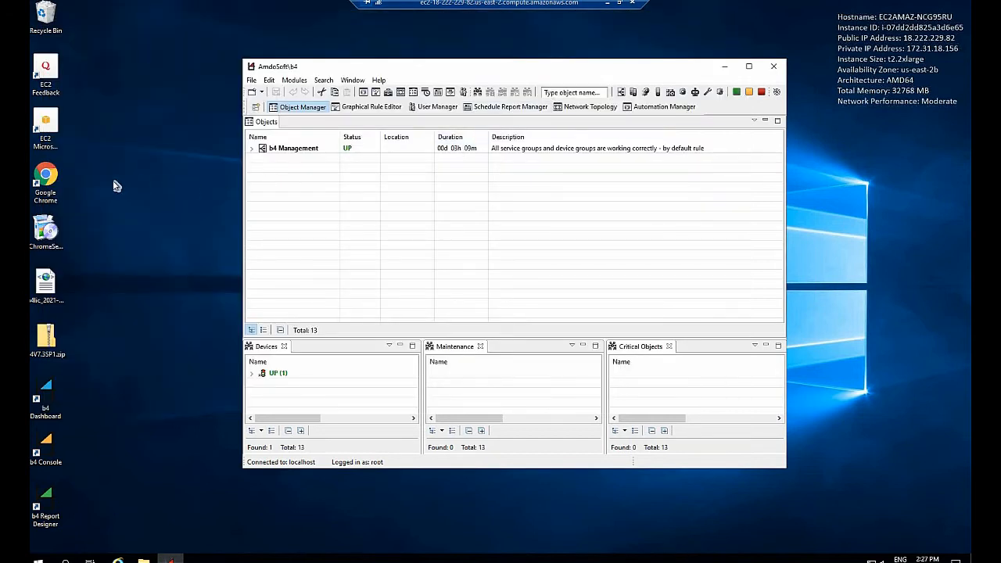
# Step: Open Google Chrome and make it the default web browser in Windows, then close Settings and Chrome
pyautogui.doubleClick(48, 183)
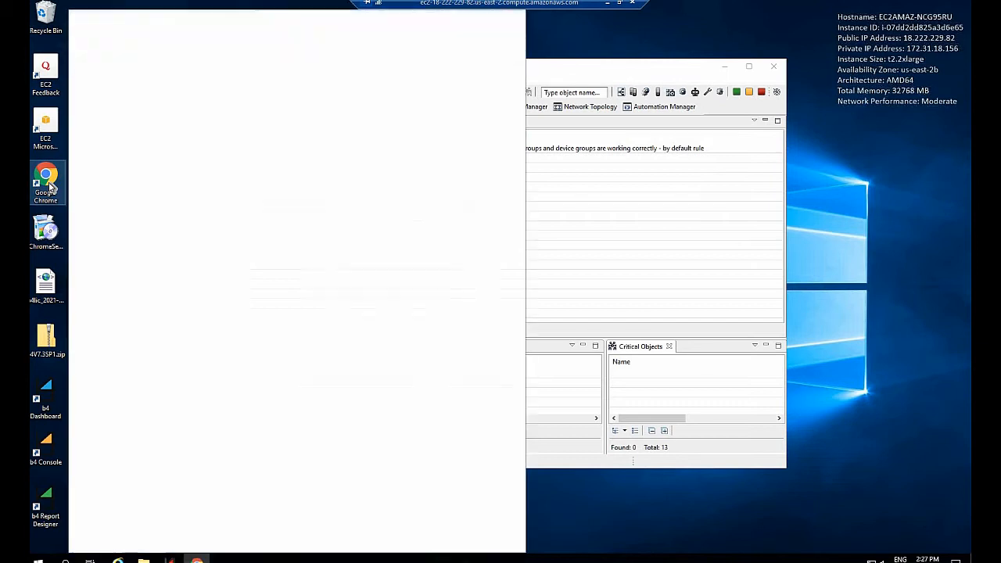
pyautogui.click(260, 66)
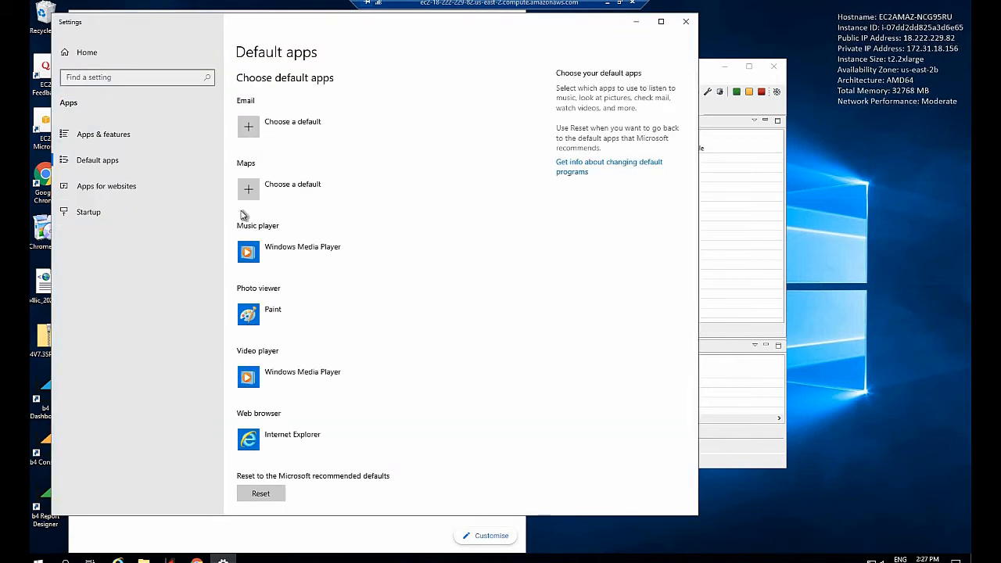
pyautogui.click(296, 440)
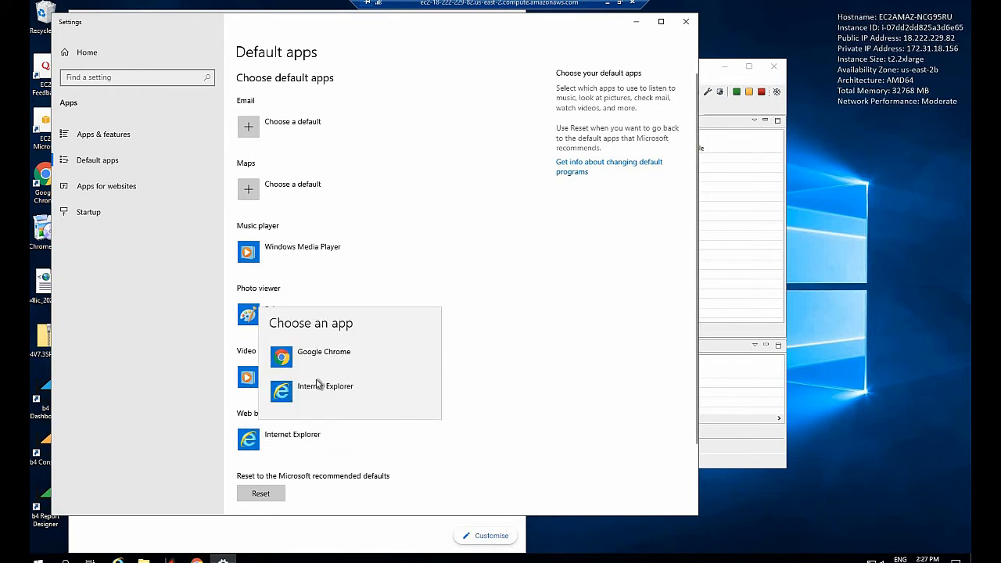
pyautogui.click(322, 355)
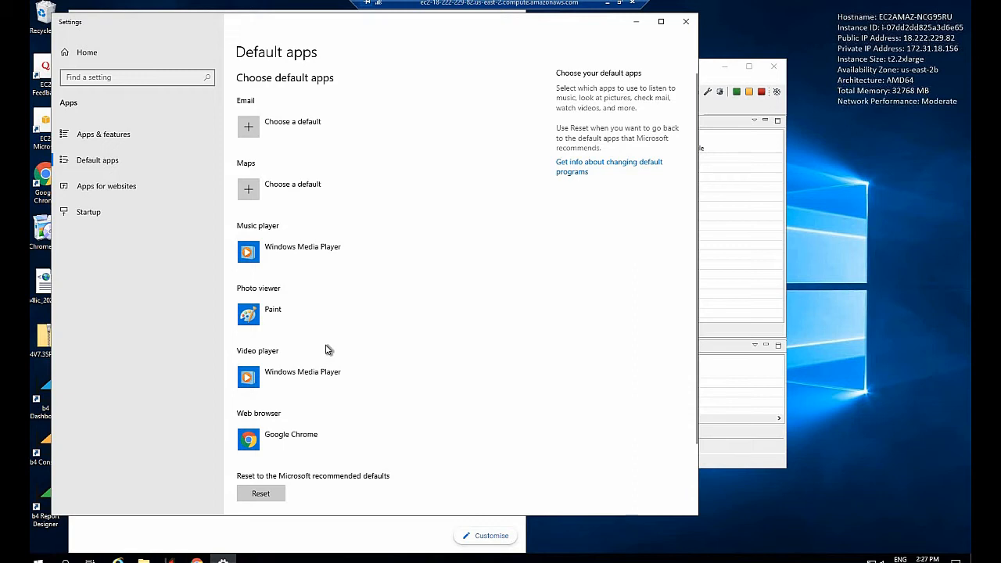
pyautogui.click(692, 26)
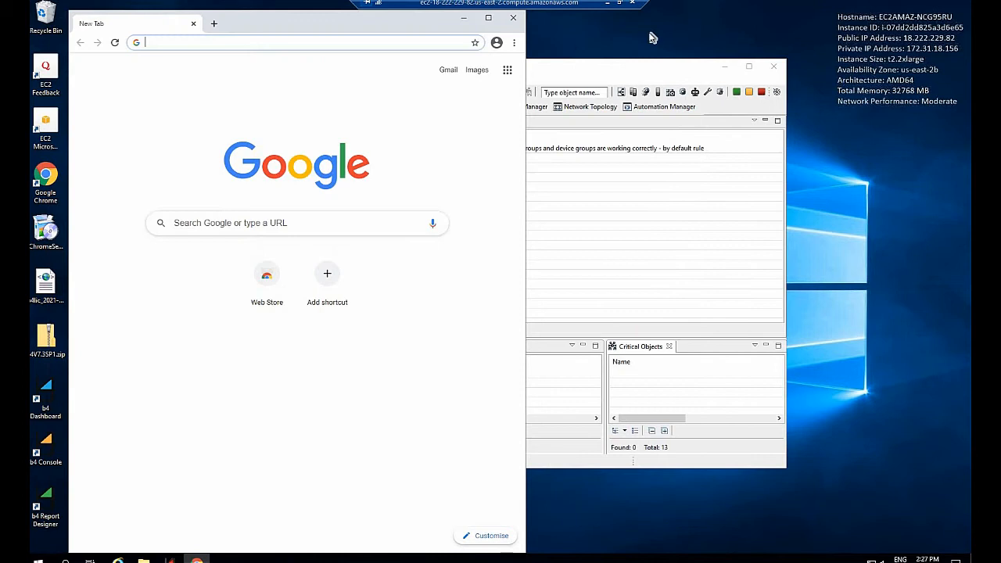
pyautogui.click(515, 19)
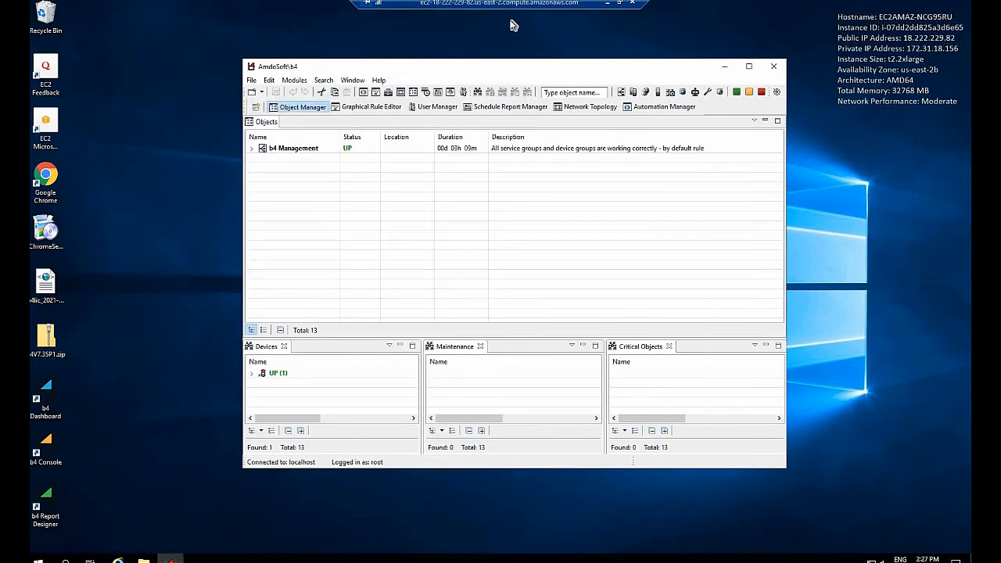
# Step: Open the b4 Dashboard, log in as root with the account password, and dismiss the offer to save the password
pyautogui.doubleClick(47, 401)
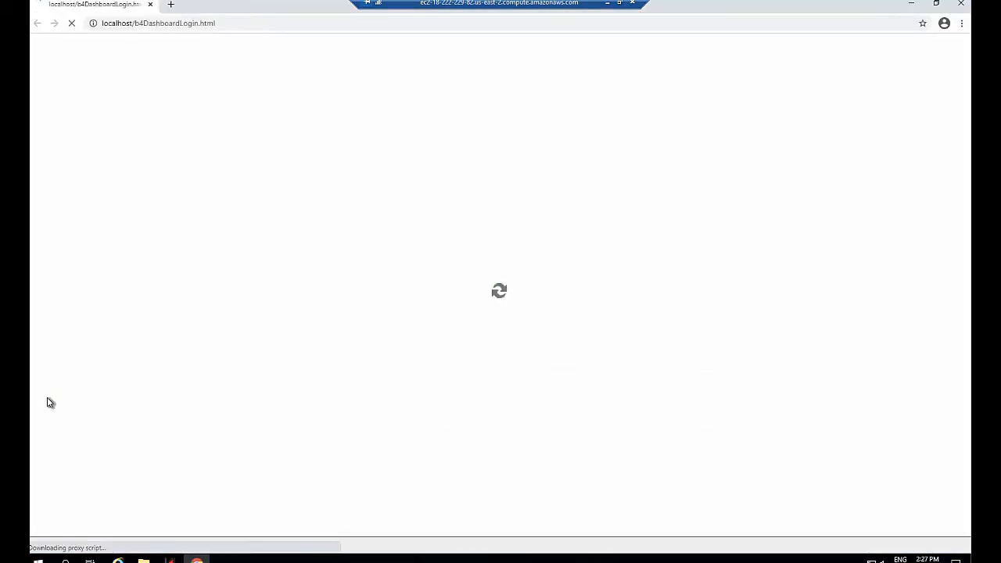
pyautogui.click(496, 362)
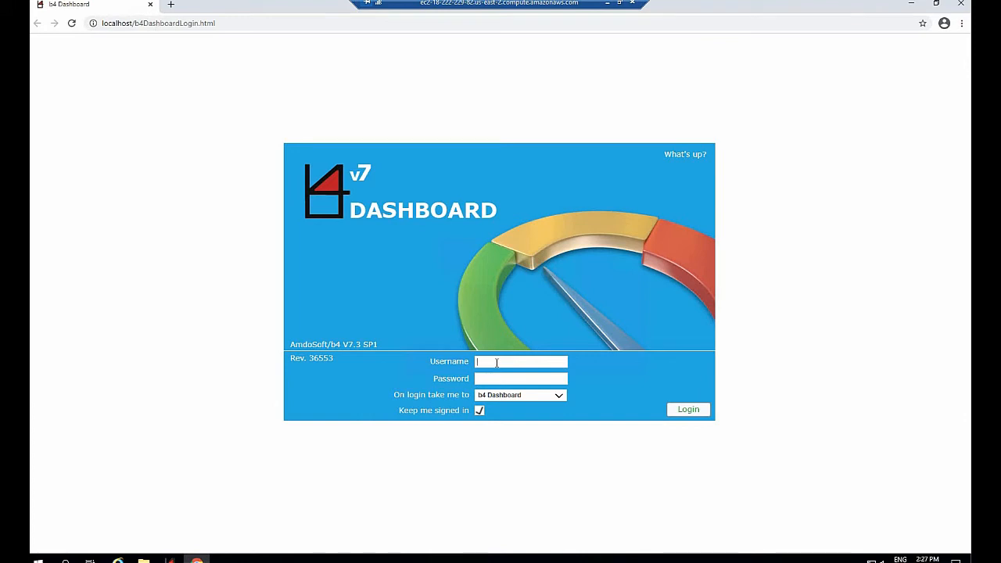
pyautogui.write('root')
pyautogui.click(528, 379)
pyautogui.hotkey('ctrl', 'v')
pyautogui.click(694, 407)
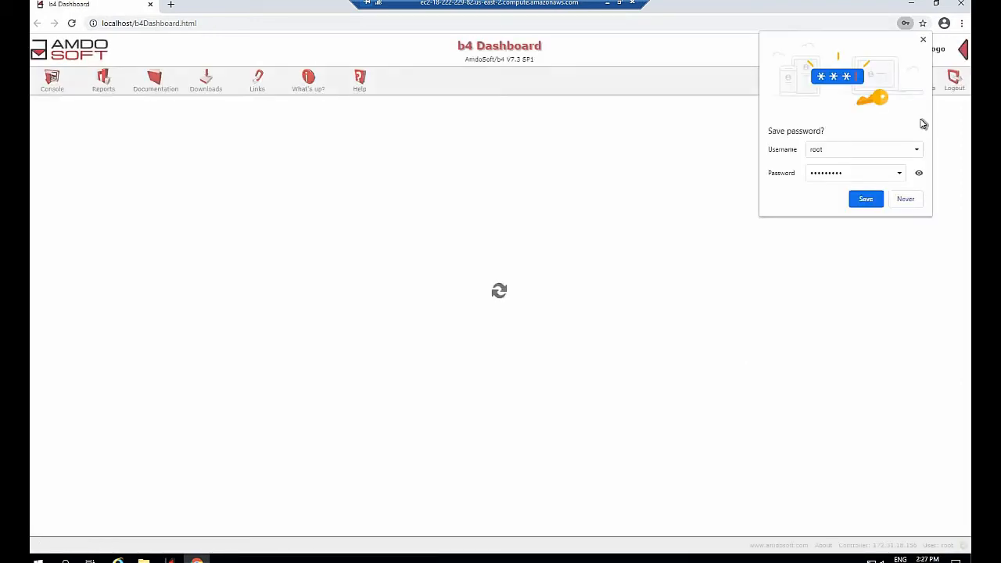
pyautogui.click(923, 42)
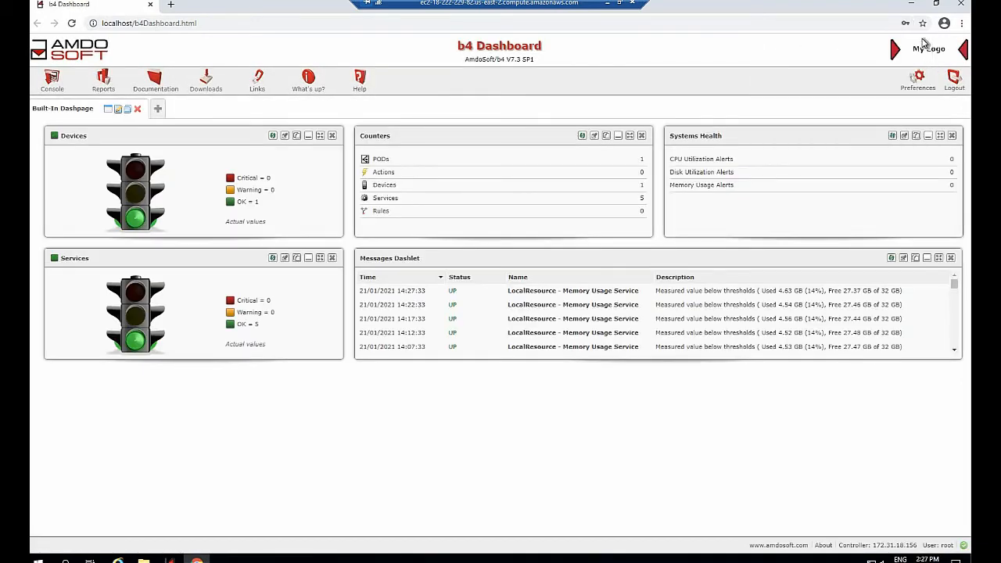
# Step: Download the Windows b4 Agent installer from the b4 Downloads page and close the browser
pyautogui.click(205, 82)
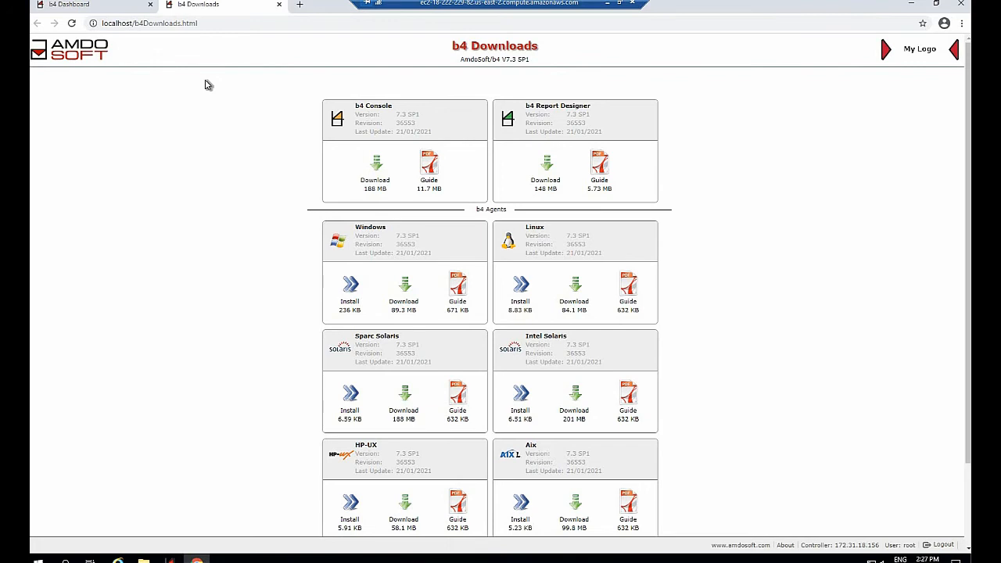
pyautogui.scroll(-1, 232, 175)
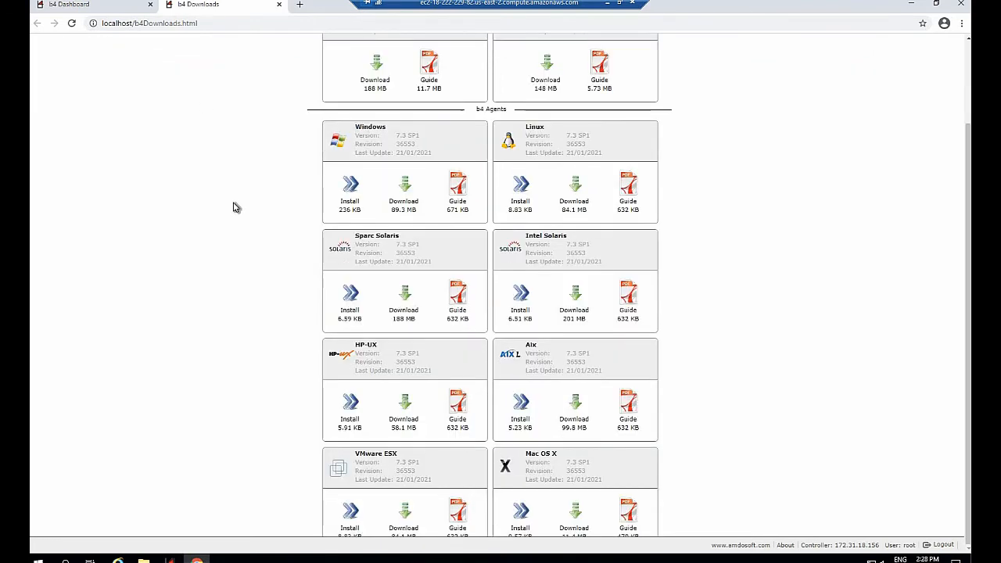
pyautogui.scroll(1, 286, 242)
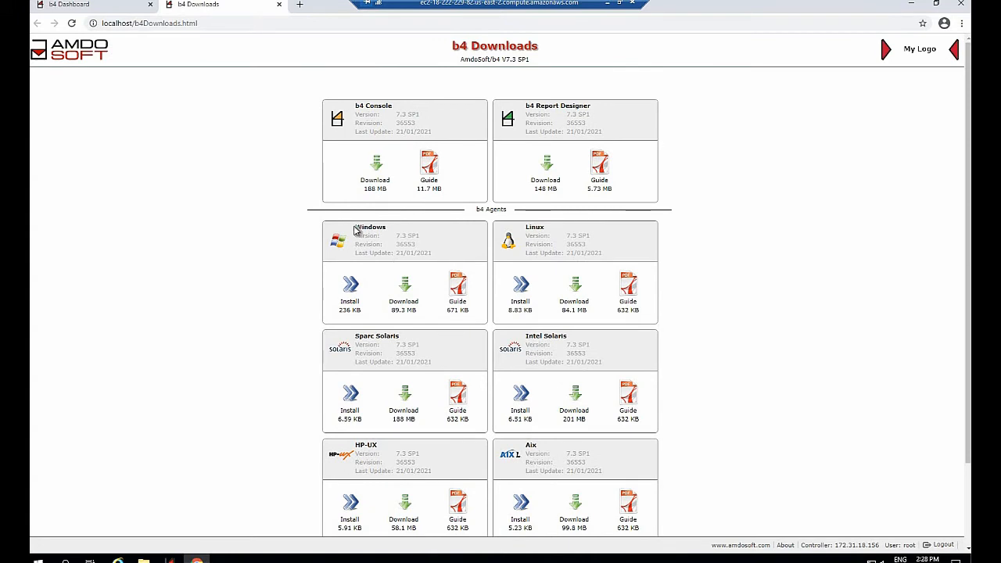
pyautogui.click(403, 311)
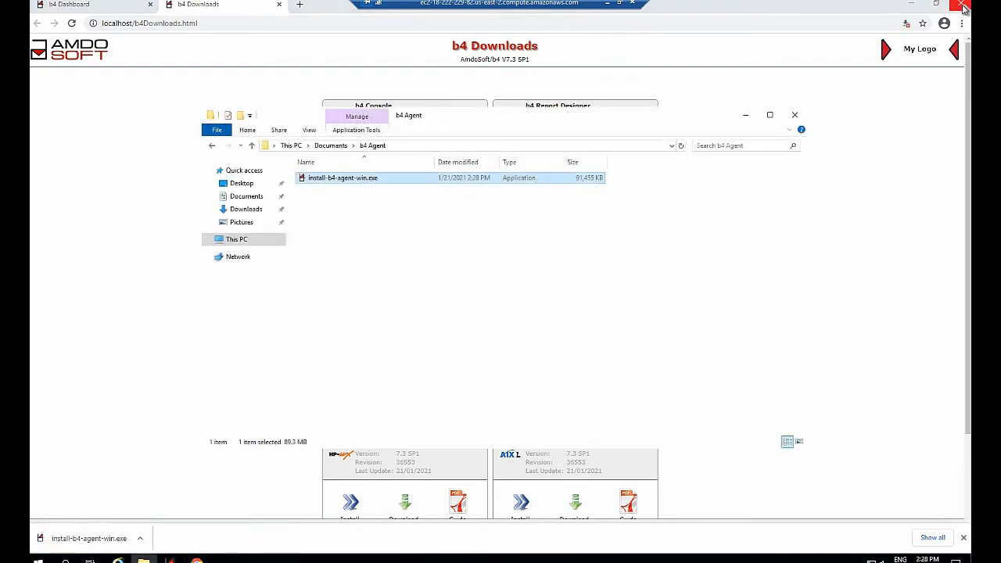
pyautogui.click(962, 5)
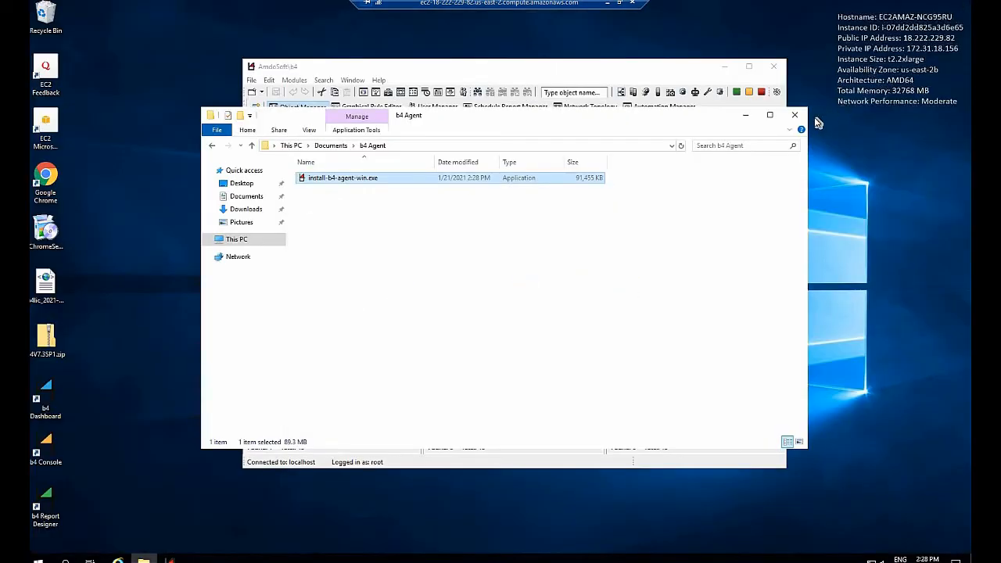
# Step: Run install-b4-agent-win.exe as administrator and accept the default destination folder in the setup
pyautogui.rightClick(330, 178)
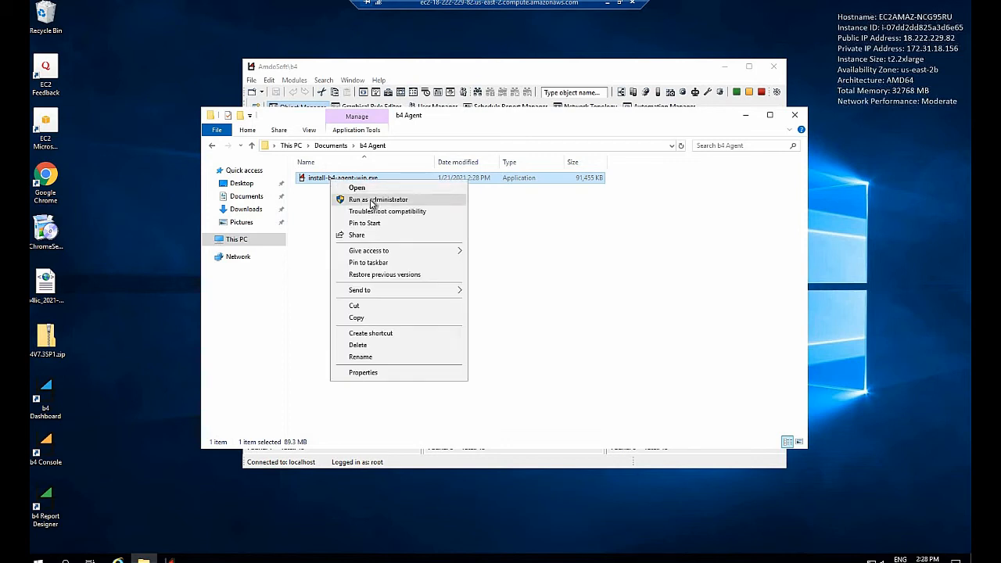
pyautogui.click(372, 201)
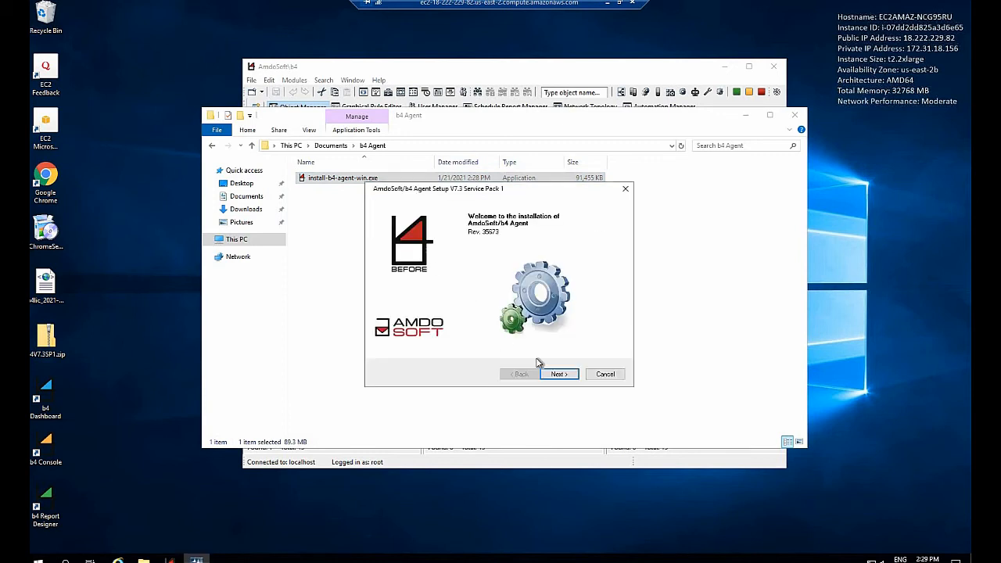
pyautogui.click(556, 375)
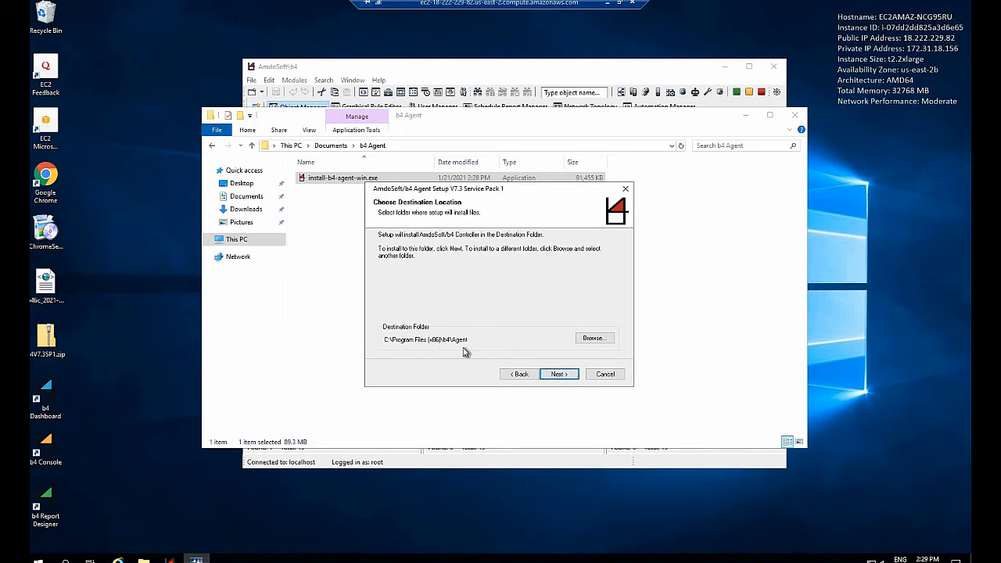
pyautogui.click(557, 374)
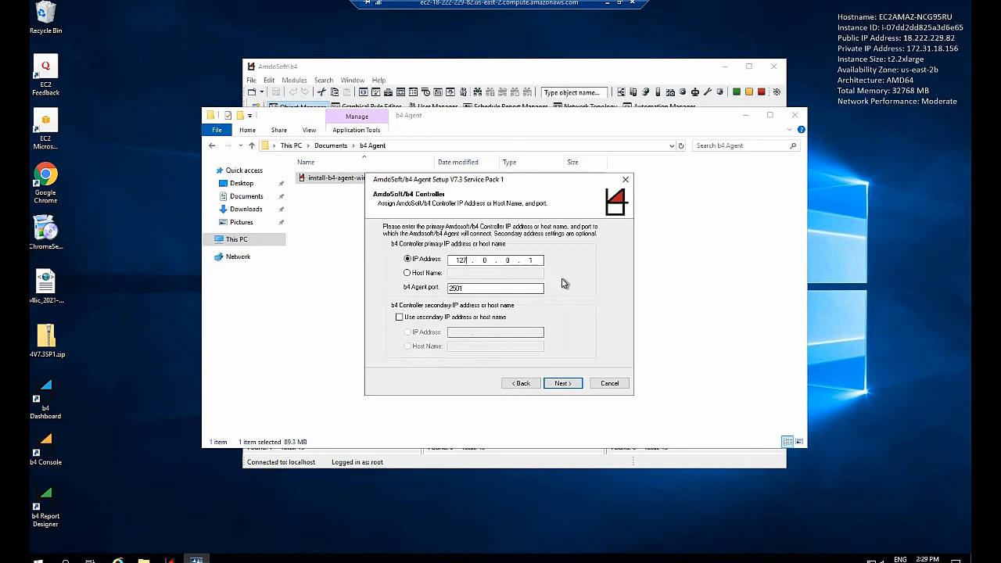
# Step: Set the b4 Controller's primary IP address to 172.31.18.156 in the agent setup, keeping the default agent port
pyautogui.press('BackSpace')
pyautogui.press('BackSpace')
pyautogui.write('72')
pyautogui.write('31')
pyautogui.write('18')
pyautogui.write('56')
pyautogui.click(561, 383)
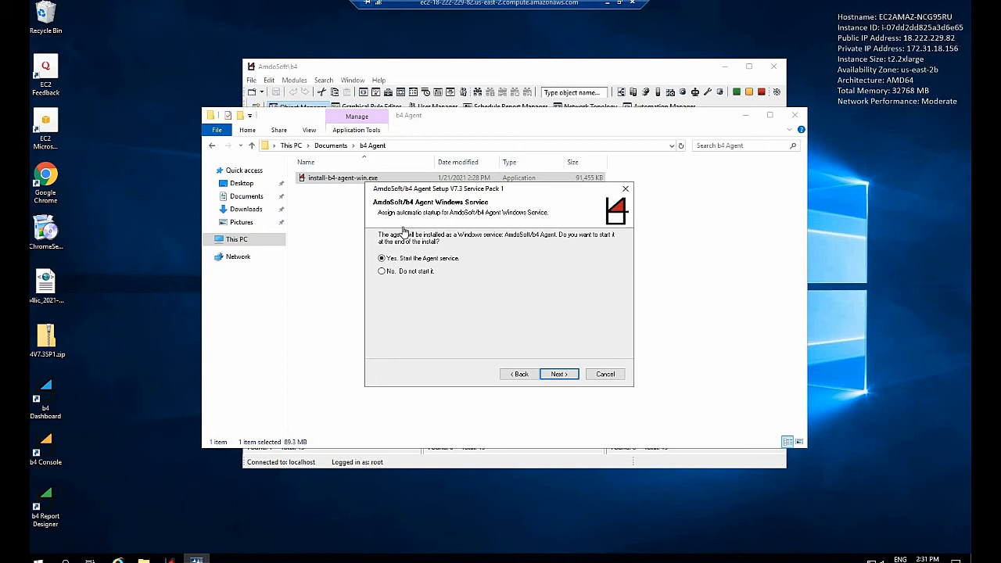
# Step: Keep the Agent service set to start after installation and name the agent device MY-BOTS
pyautogui.click(560, 374)
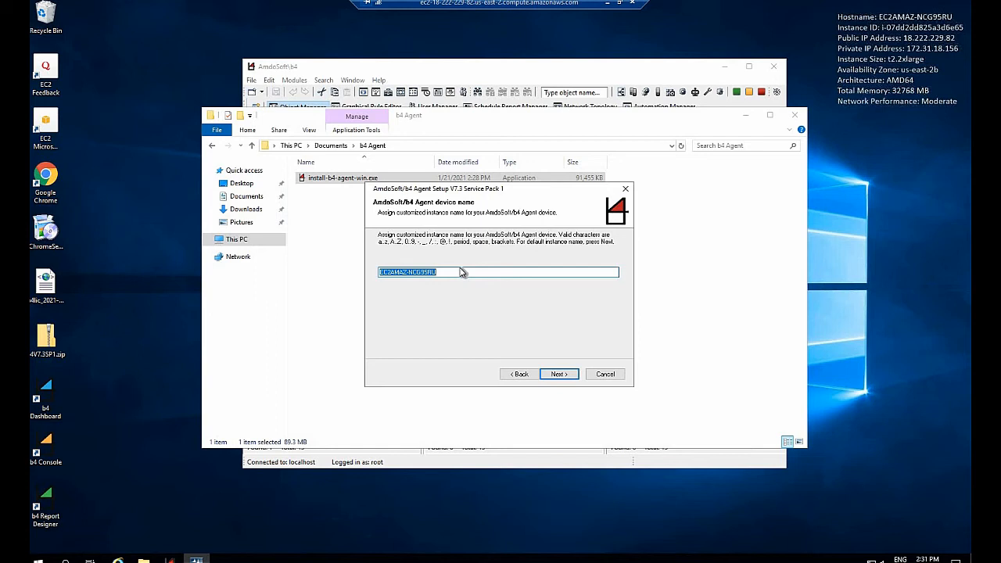
pyautogui.write('MY-B')
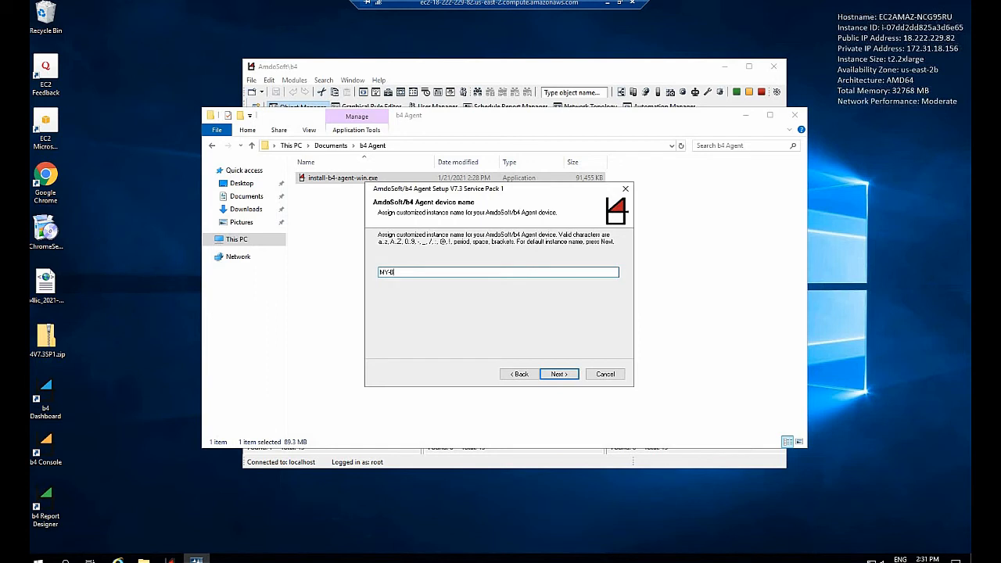
pyautogui.write('C')
pyautogui.write('TS')
pyautogui.click(558, 374)
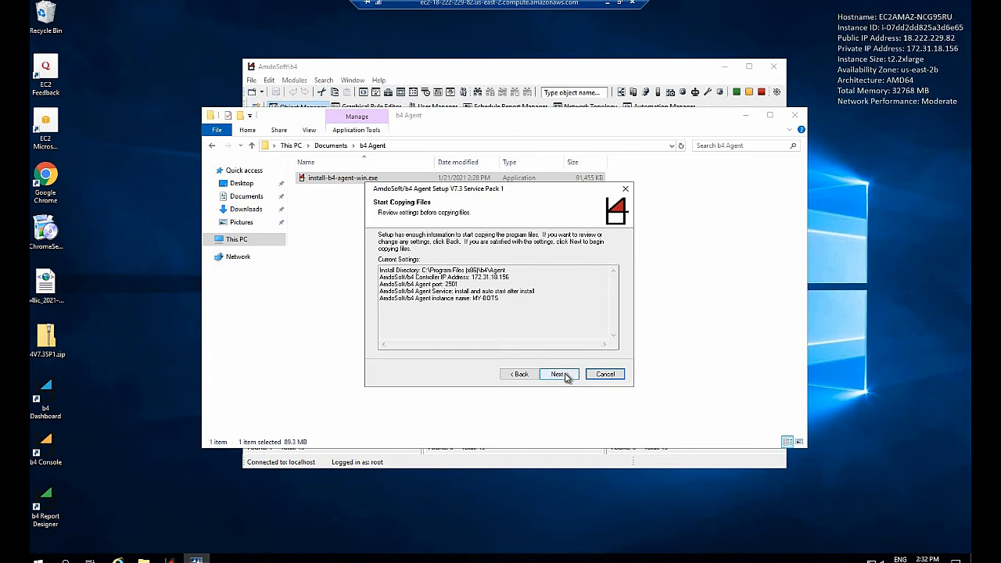
# Step: Install the b4 Agent with the reviewed settings, finish the setup and close the b4 Agent folder
pyautogui.click(564, 376)
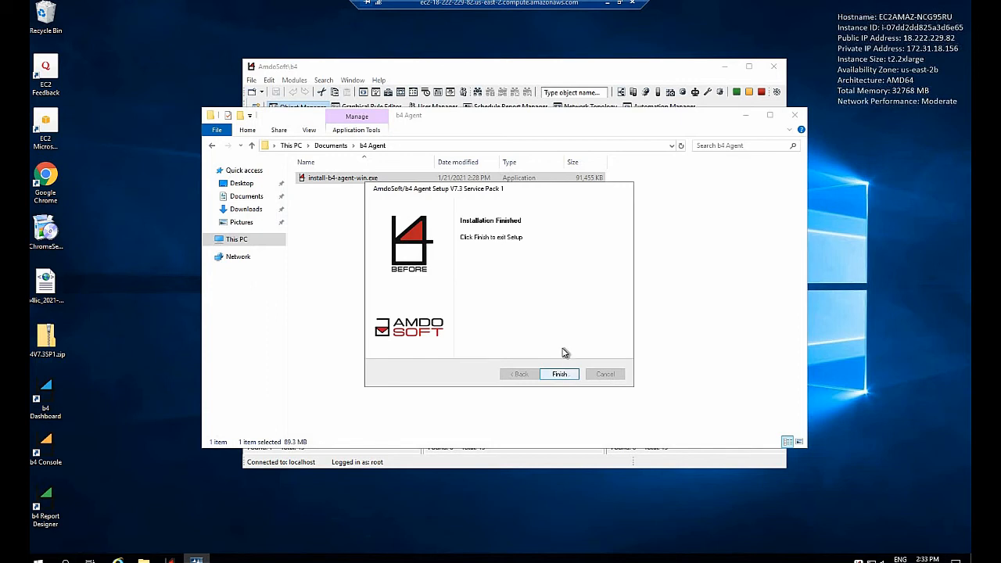
pyautogui.click(563, 375)
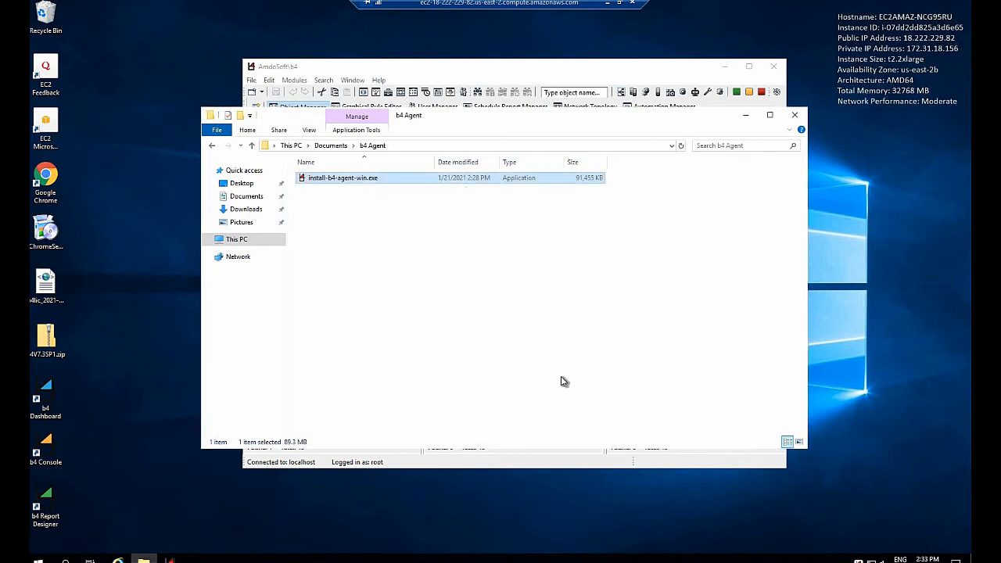
pyautogui.click(794, 117)
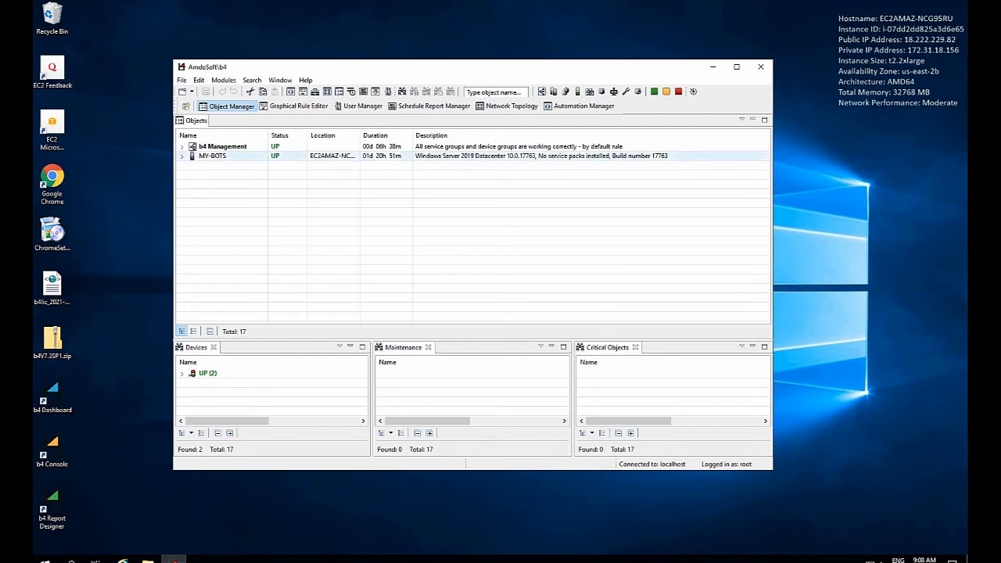
# Step: Create a new pod named HR Department in the Object Manager
pyautogui.click(221, 158)
pyautogui.click(182, 81)
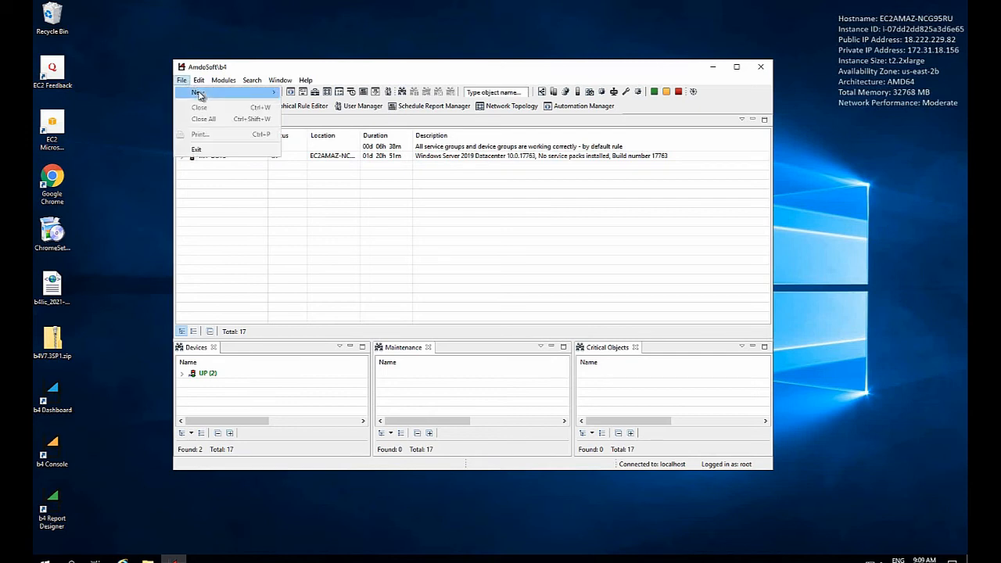
pyautogui.moveTo(225, 94)
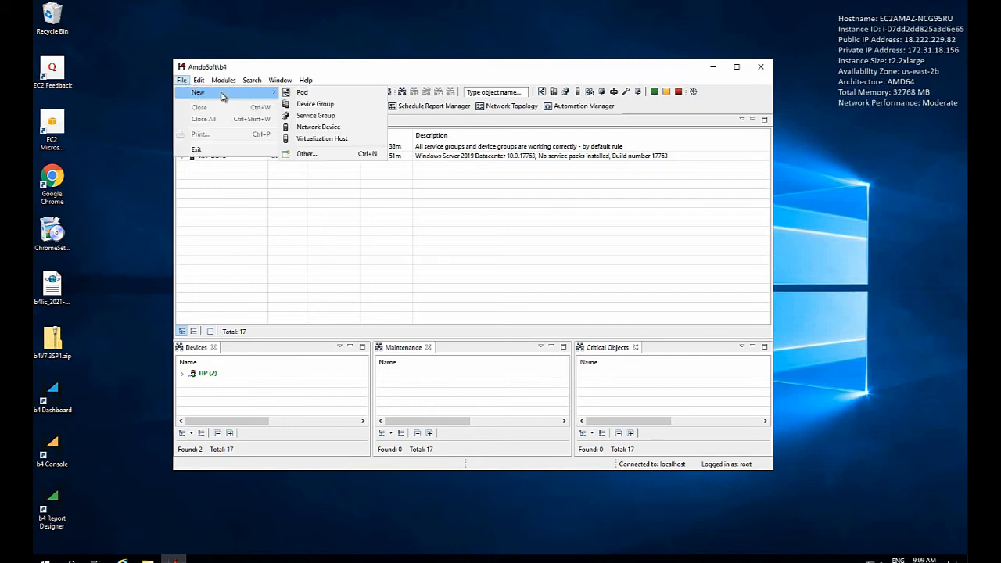
pyautogui.click(321, 95)
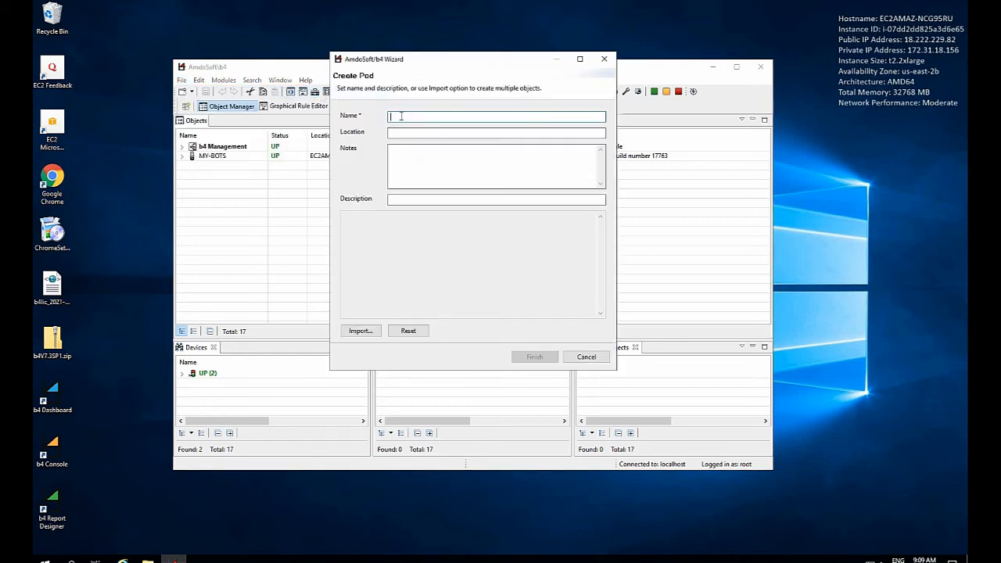
pyautogui.write('HR')
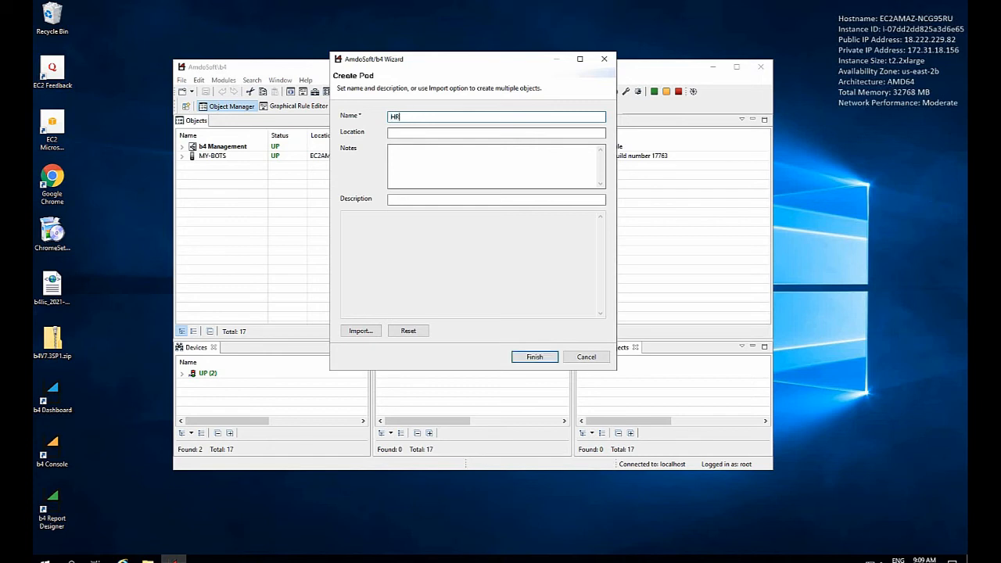
pyautogui.write(' Department')
pyautogui.click(532, 357)
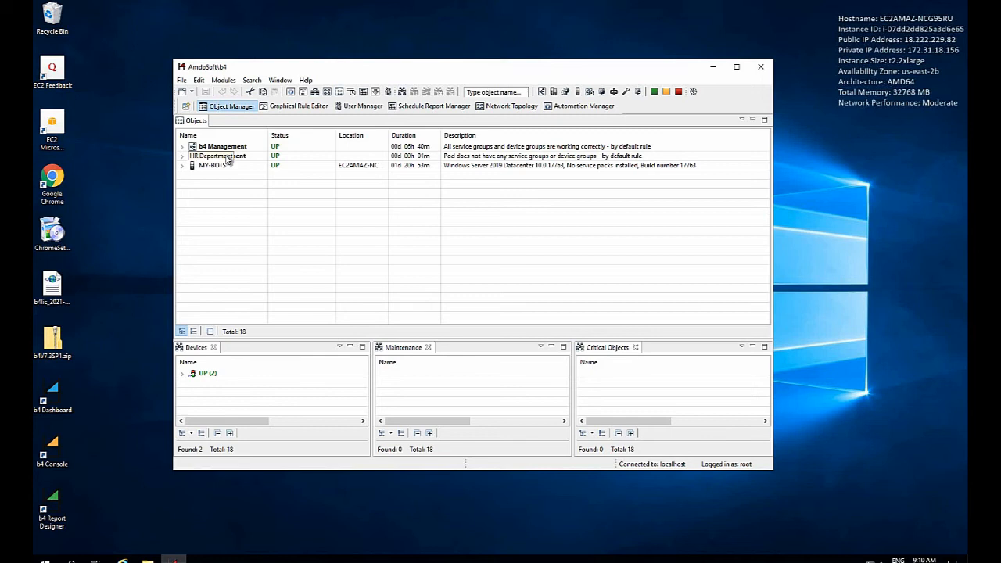
# Step: Create a device group named MY-AGENTS inside the HR Department pod
pyautogui.rightClick(228, 158)
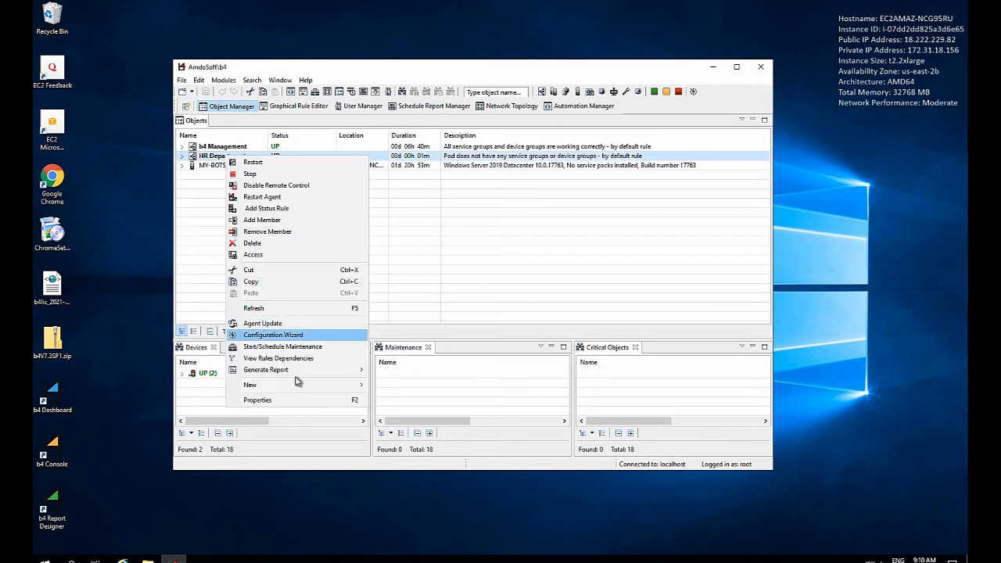
pyautogui.moveTo(305, 386)
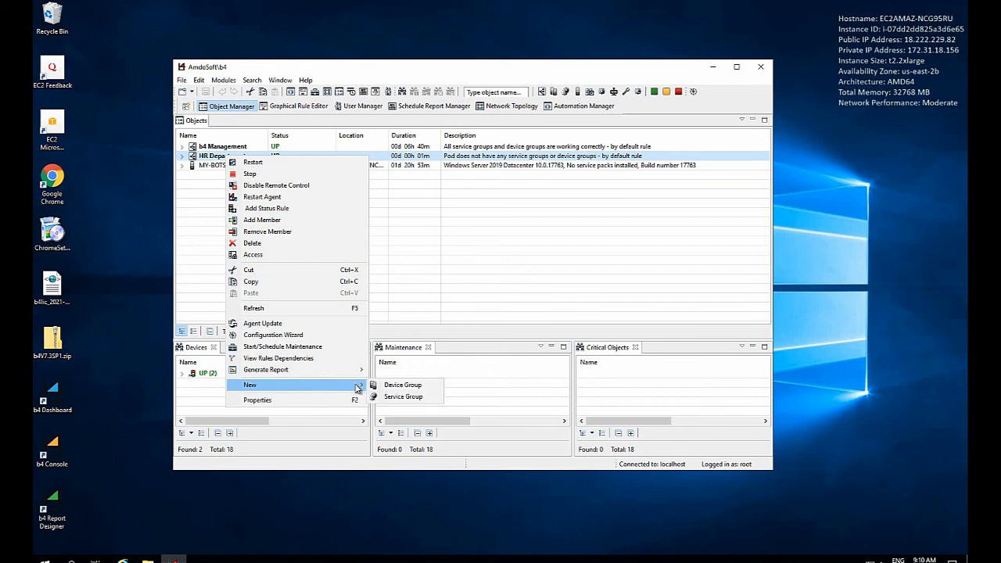
pyautogui.click(403, 384)
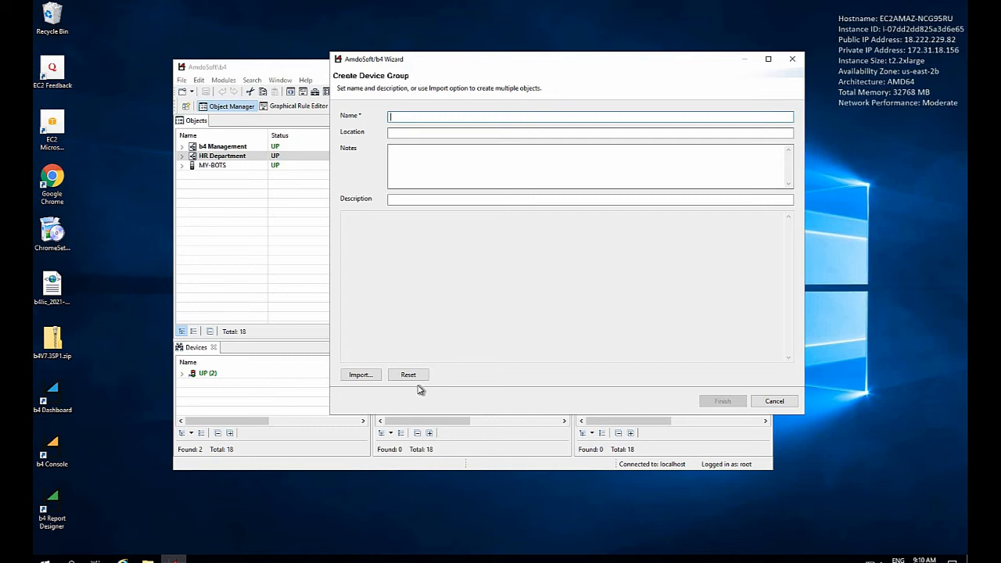
pyautogui.write('MY-')
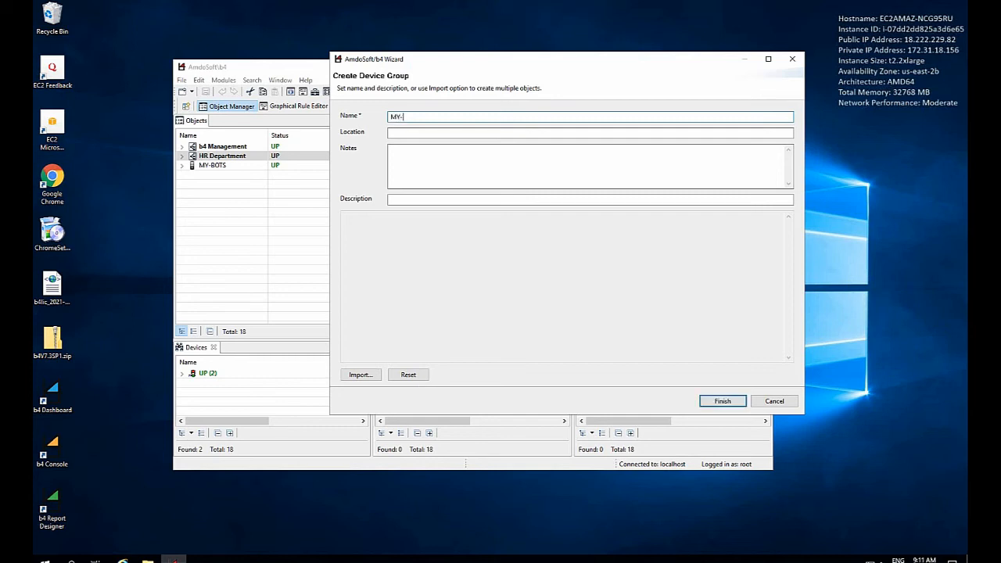
pyautogui.write('AGENTS')
pyautogui.click(723, 401)
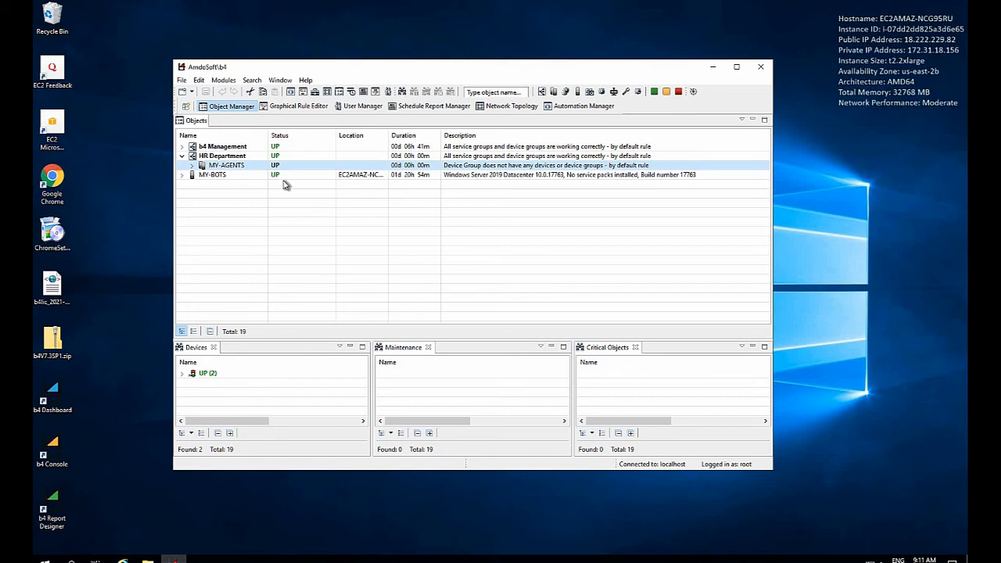
# Step: Add the MY-BOTS device as a member of the MY-AGENTS device group
pyautogui.rightClick(224, 169)
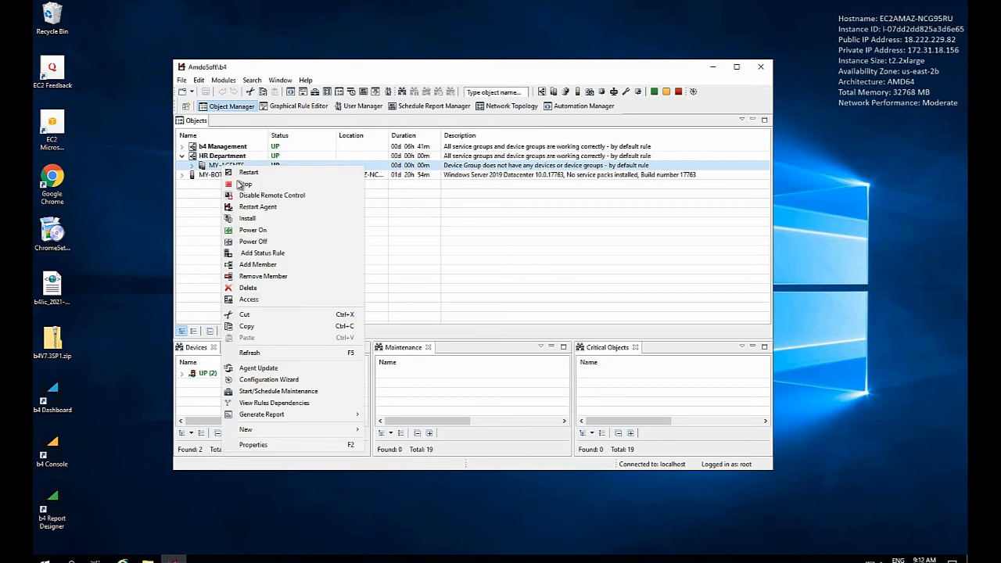
pyautogui.click(265, 265)
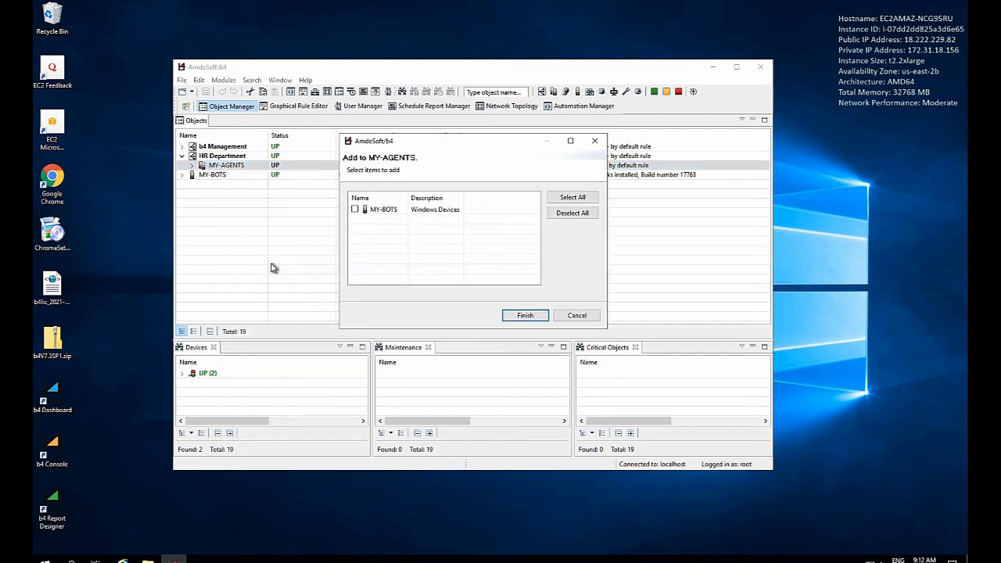
pyautogui.click(355, 210)
pyautogui.click(523, 315)
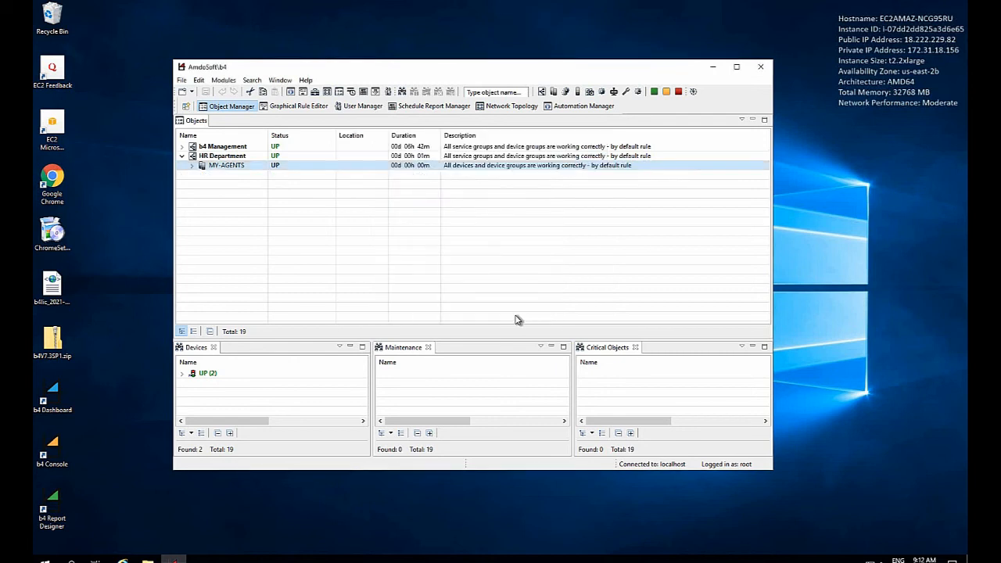
# Step: Start a VirtualClient-IMM installation on the MY-BOTS device in the MY-AGENTS group, with the software label Bot-01
pyautogui.click(192, 167)
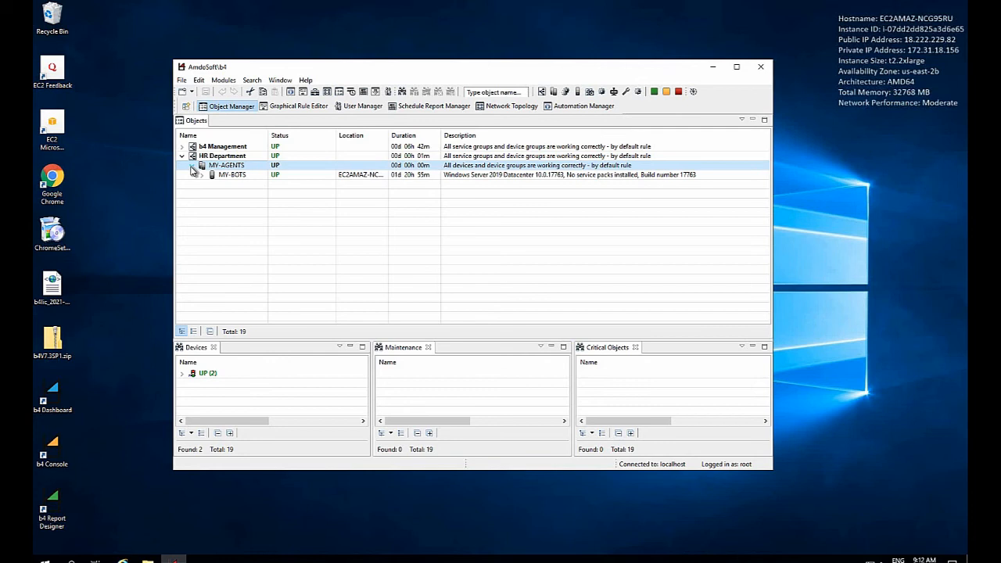
pyautogui.rightClick(236, 177)
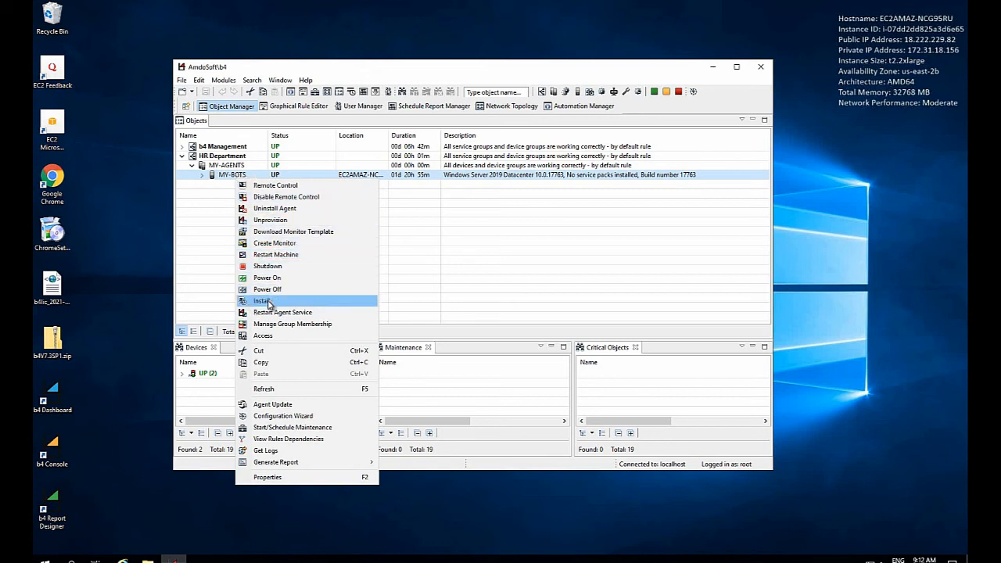
pyautogui.click(267, 302)
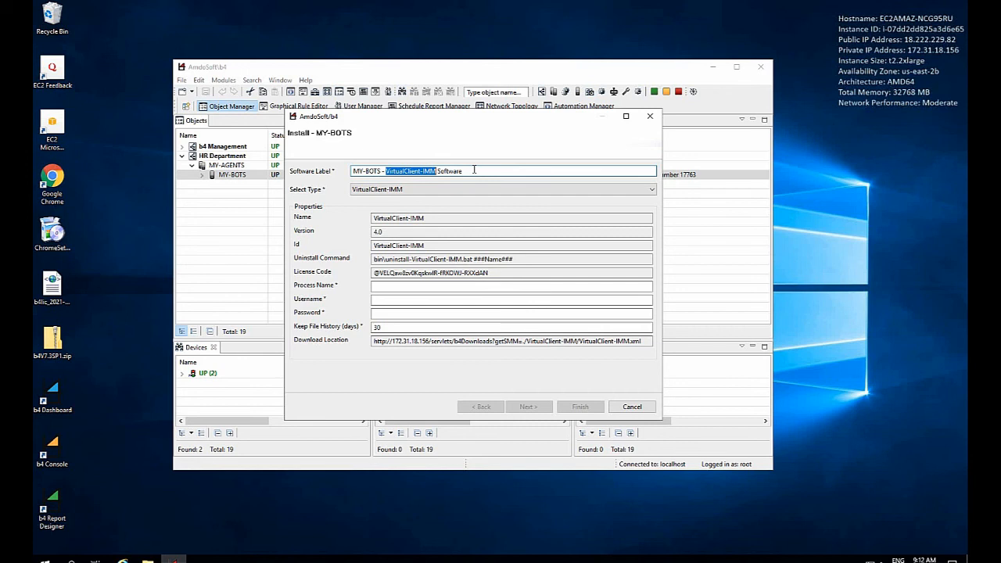
pyautogui.moveTo(463, 170); pyautogui.dragTo(342, 175)
pyautogui.write('B')
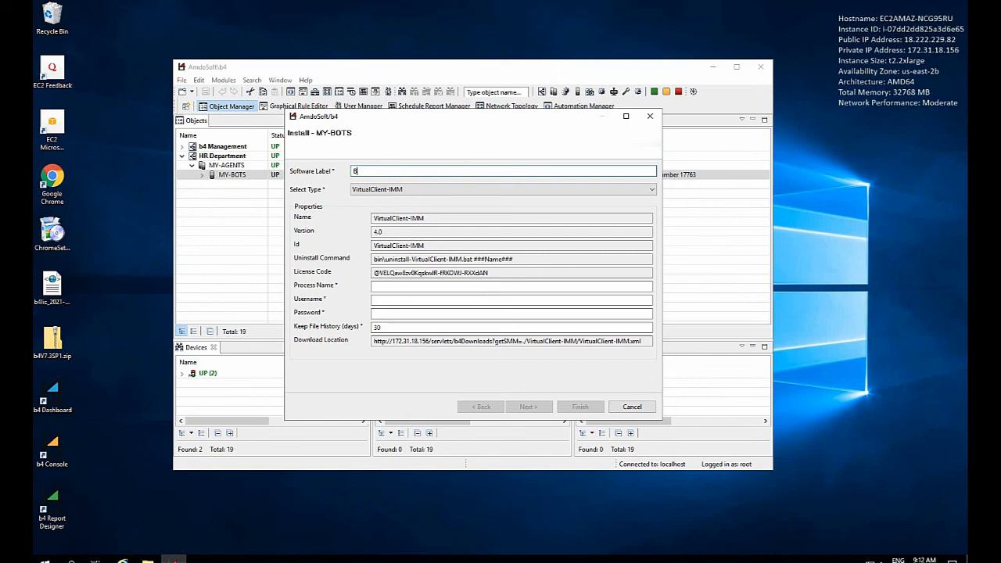
pyautogui.write('ot-01')
# Step: Set the installation's process name to HR RPA Processes
pyautogui.click(391, 286)
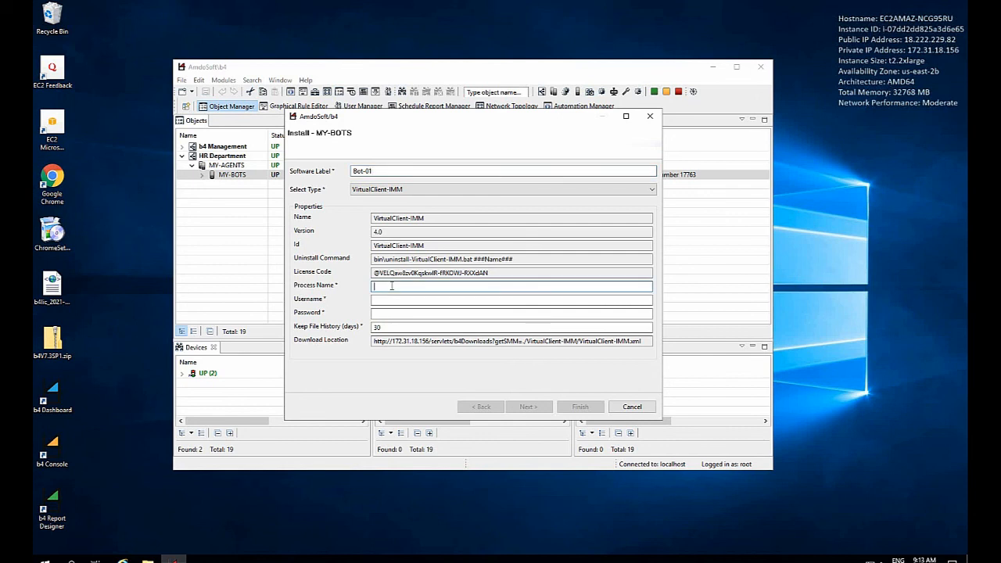
pyautogui.write('HR RPA Processes')
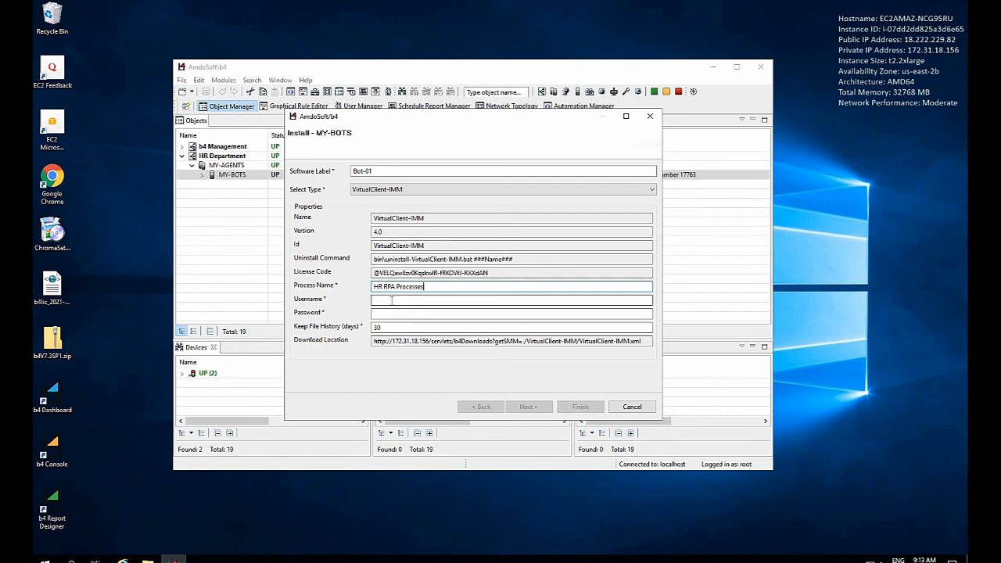
# Step: Enter Bot-01 as the username along with the account password, and finish the installation on MY-BOTS
pyautogui.click(391, 300)
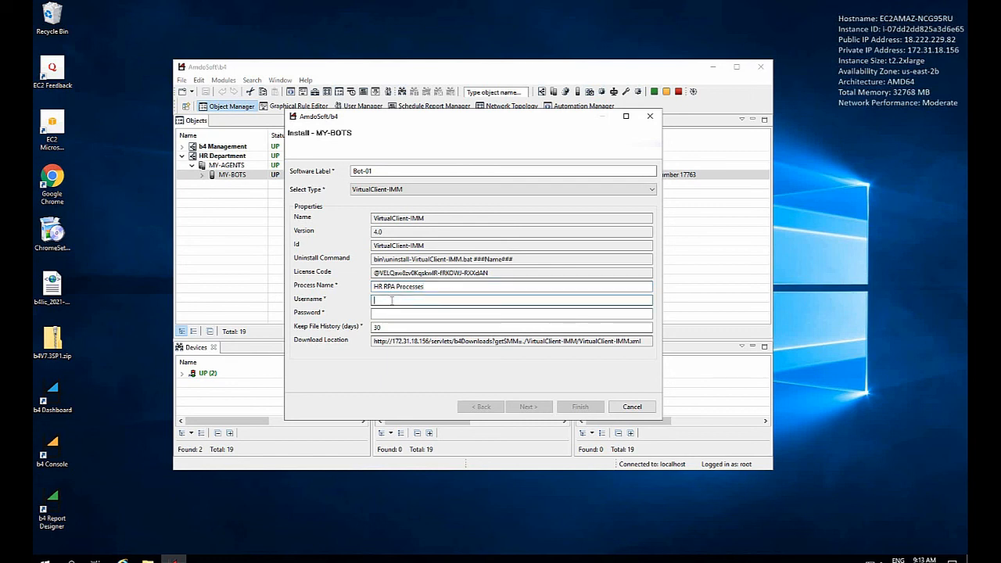
pyautogui.write('Bot-01')
pyautogui.click(393, 315)
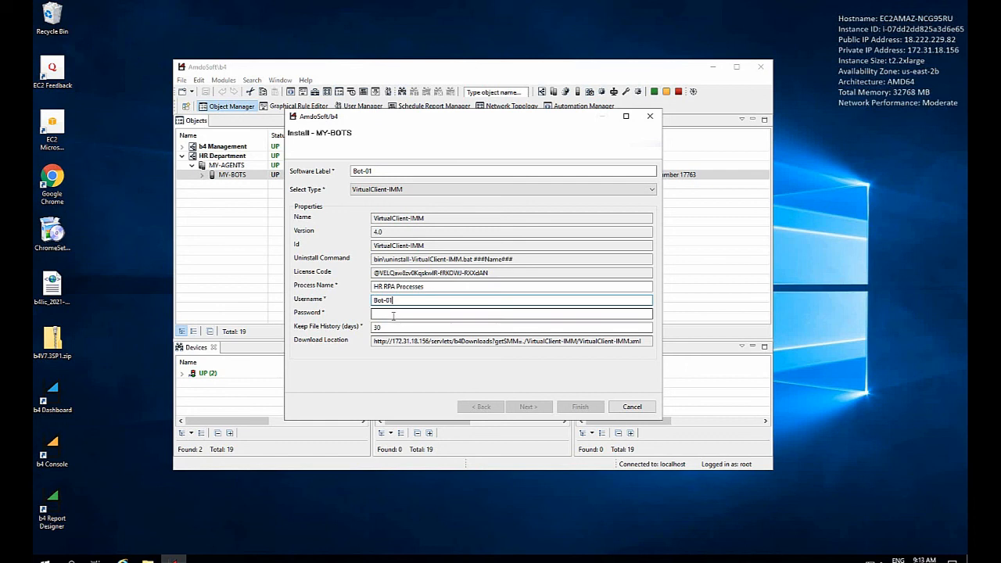
pyautogui.write('****')
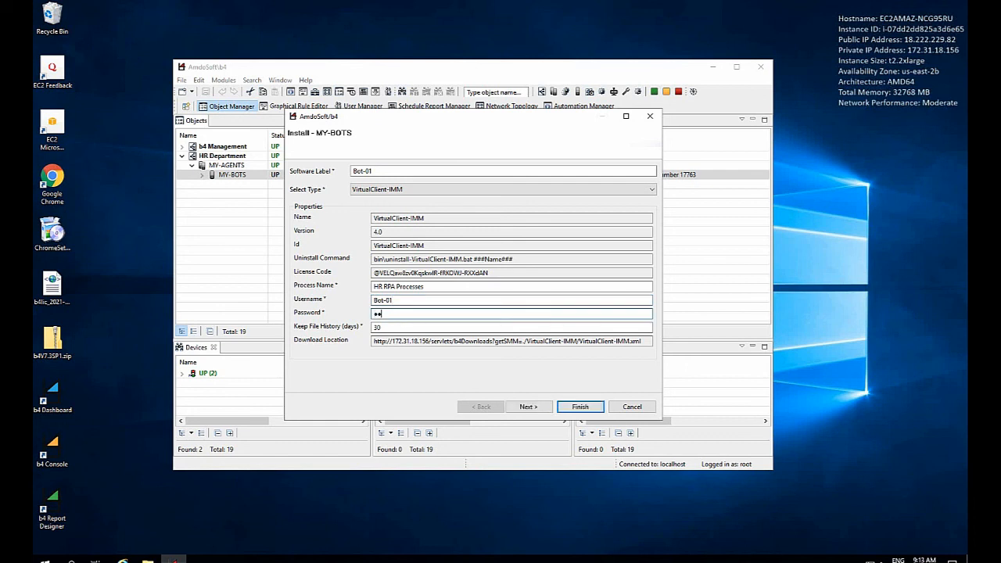
pyautogui.write('*************')
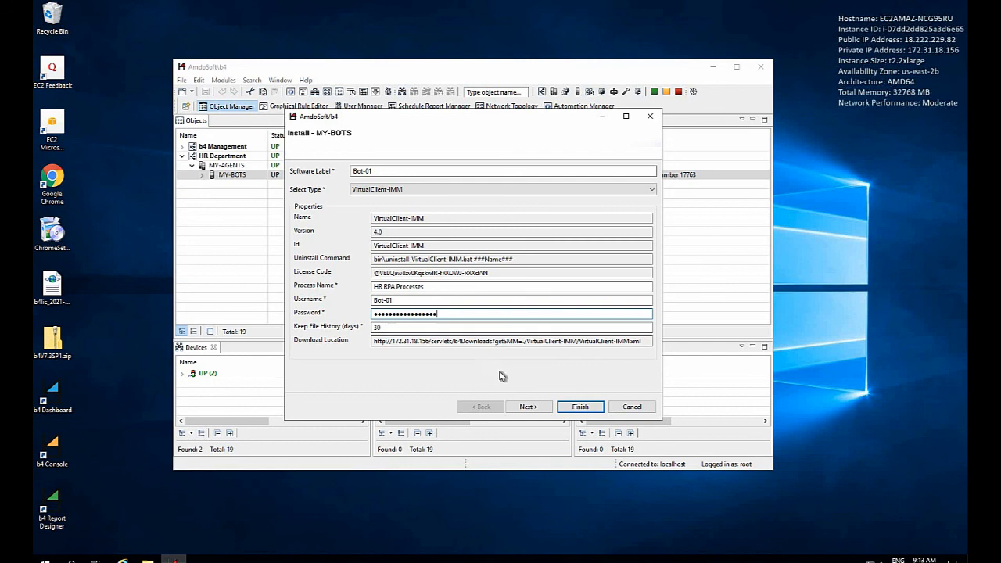
pyautogui.click(581, 410)
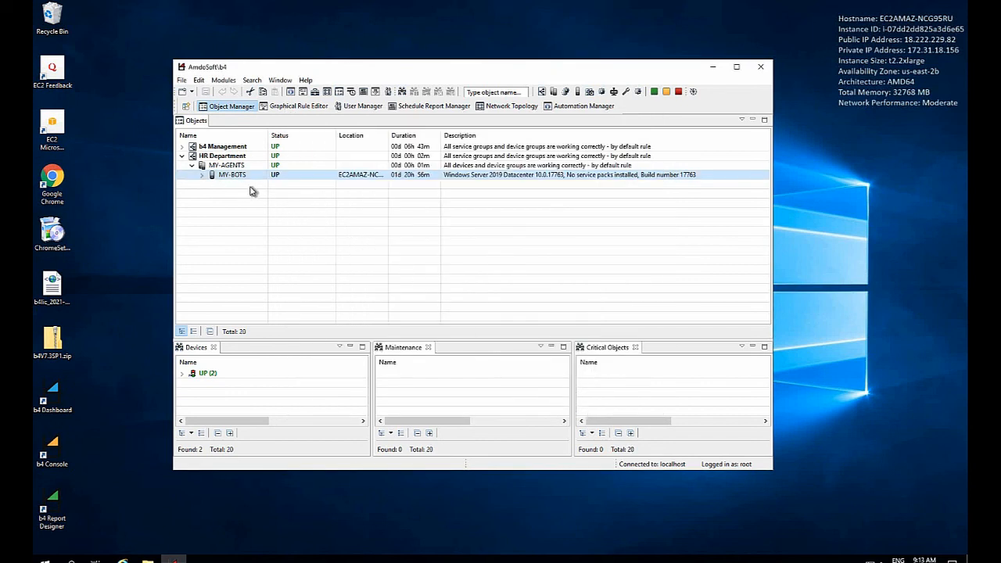
# Step: Expand the MY-BOTS device and select the Bot-01 software to check its installation status
pyautogui.click(203, 175)
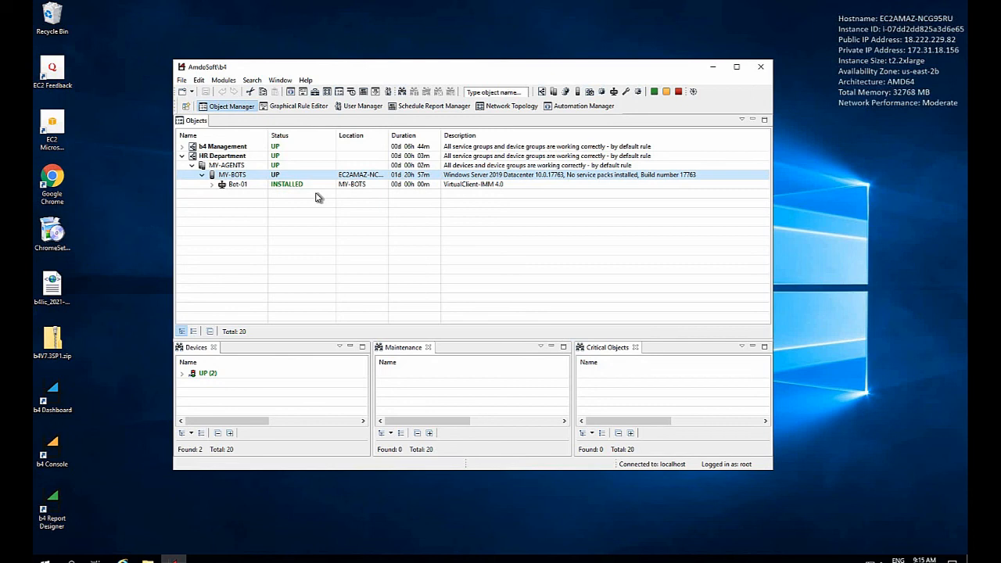
pyautogui.click(283, 185)
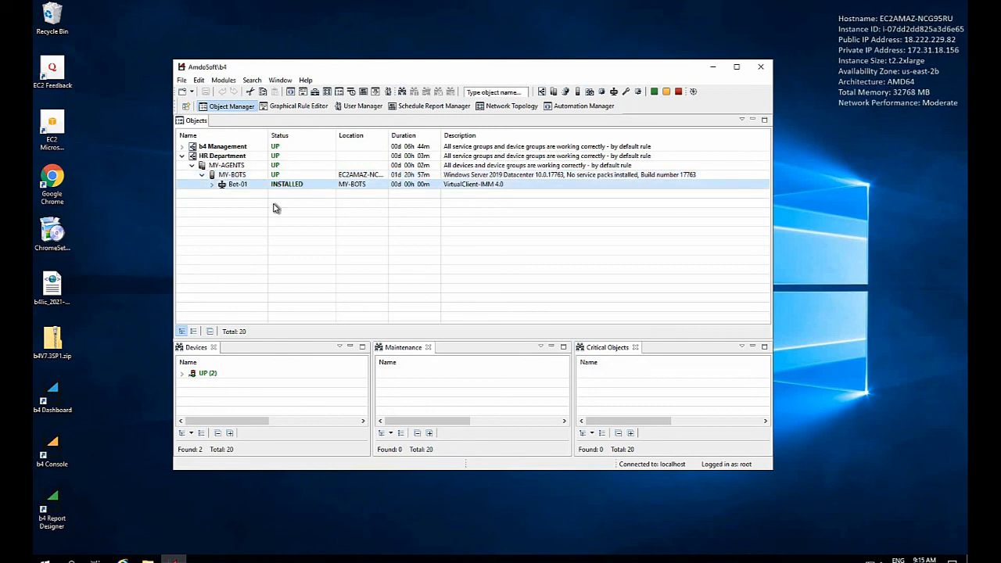